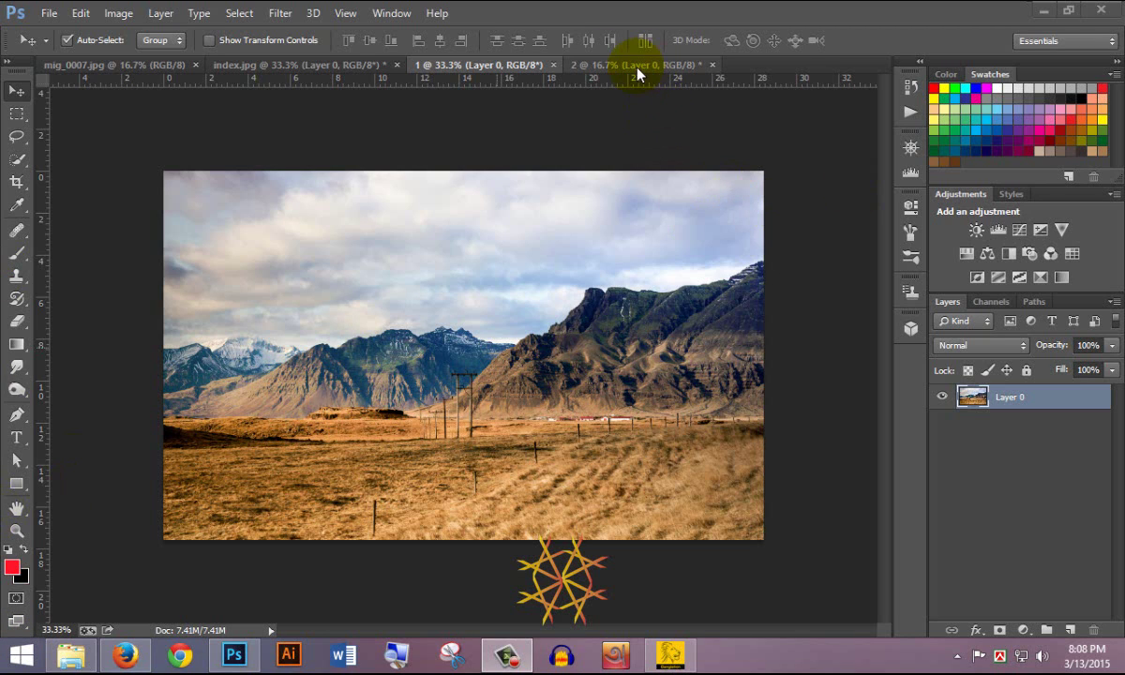
Look through the open skull scan and landscape documents, and inspect the landscape image's RGB channels.
{"action": "left_click", "coordinate": [597, 64]}
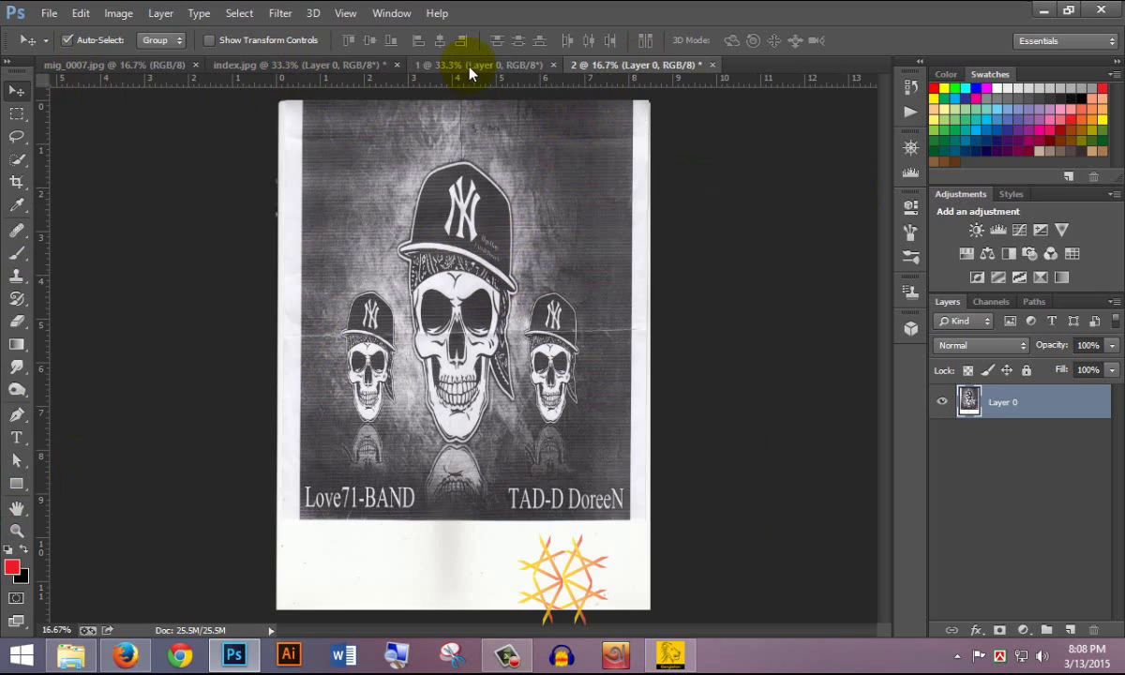
{"action": "left_click", "coordinate": [473, 63]}
{"action": "left_click", "coordinate": [120, 64]}
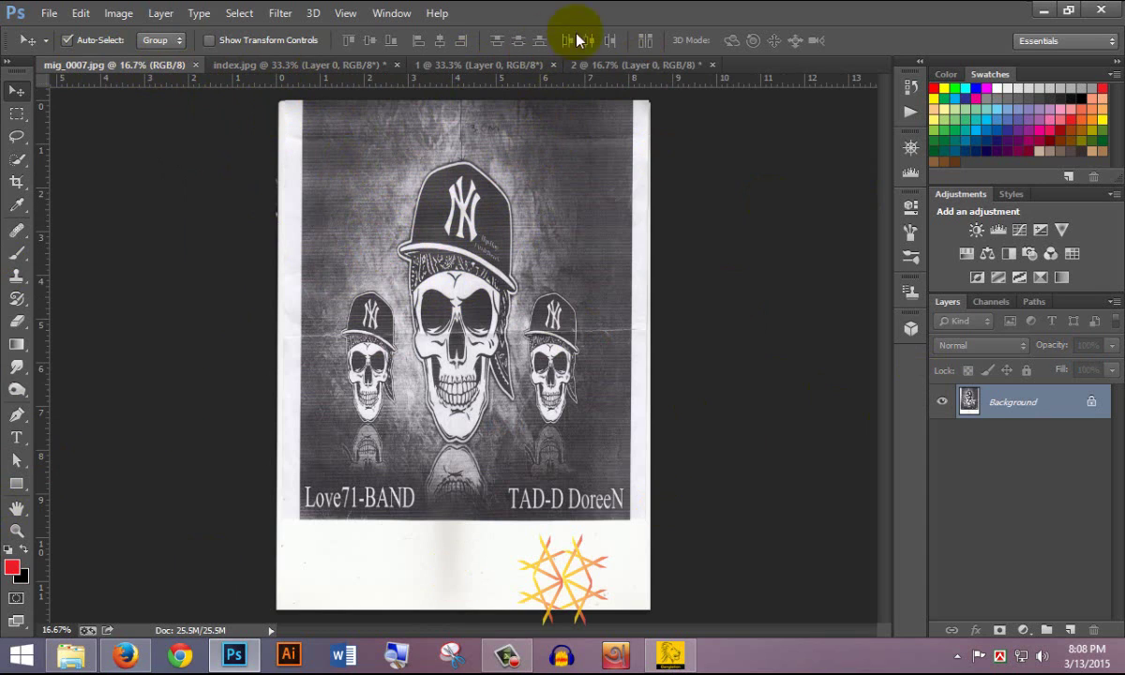
{"action": "left_click", "coordinate": [616, 64]}
{"action": "left_click", "coordinate": [462, 64]}
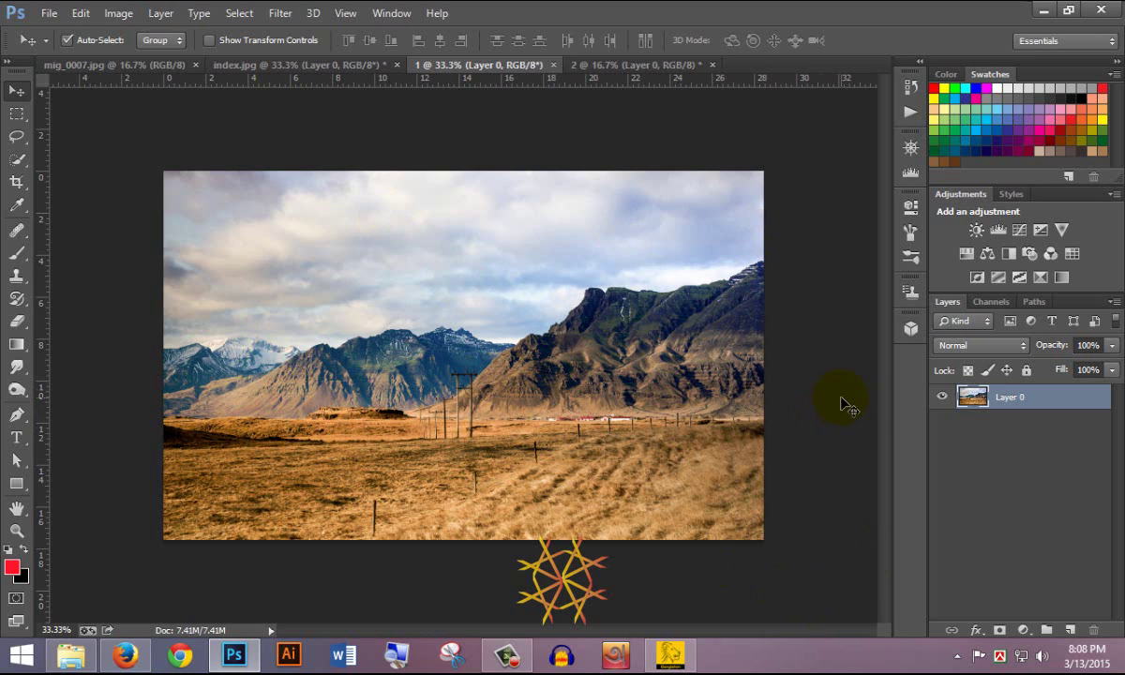
{"action": "left_click", "coordinate": [991, 304]}
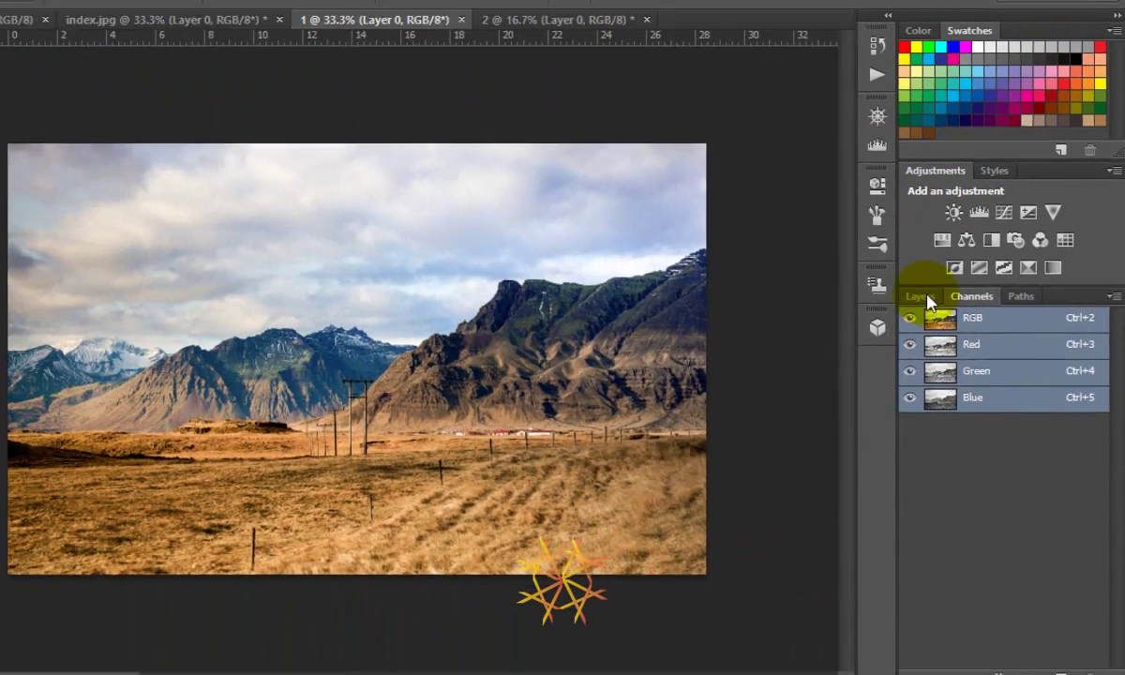
{"action": "left_click", "coordinate": [742, 259]}
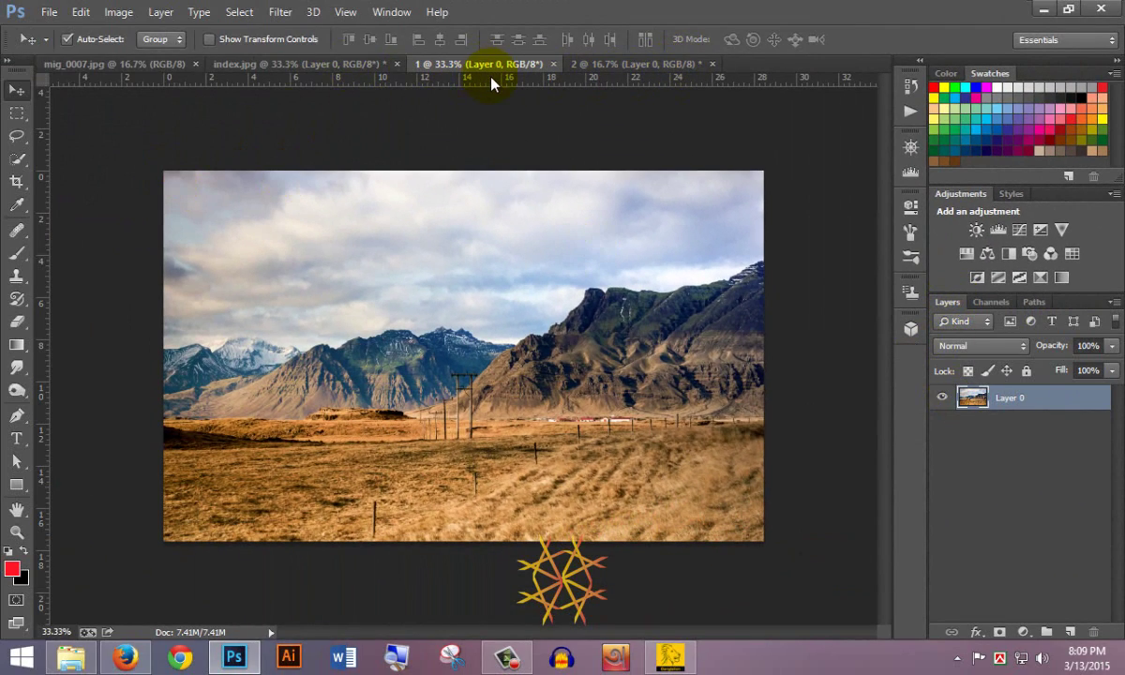
Convert the landscape image to CMYK Color with the U.S. Web Coated (SWOP) v2 profile and show its channels.
{"action": "left_click", "coordinate": [119, 12]}
{"action": "mouse_move", "coordinate": [119, 44]}
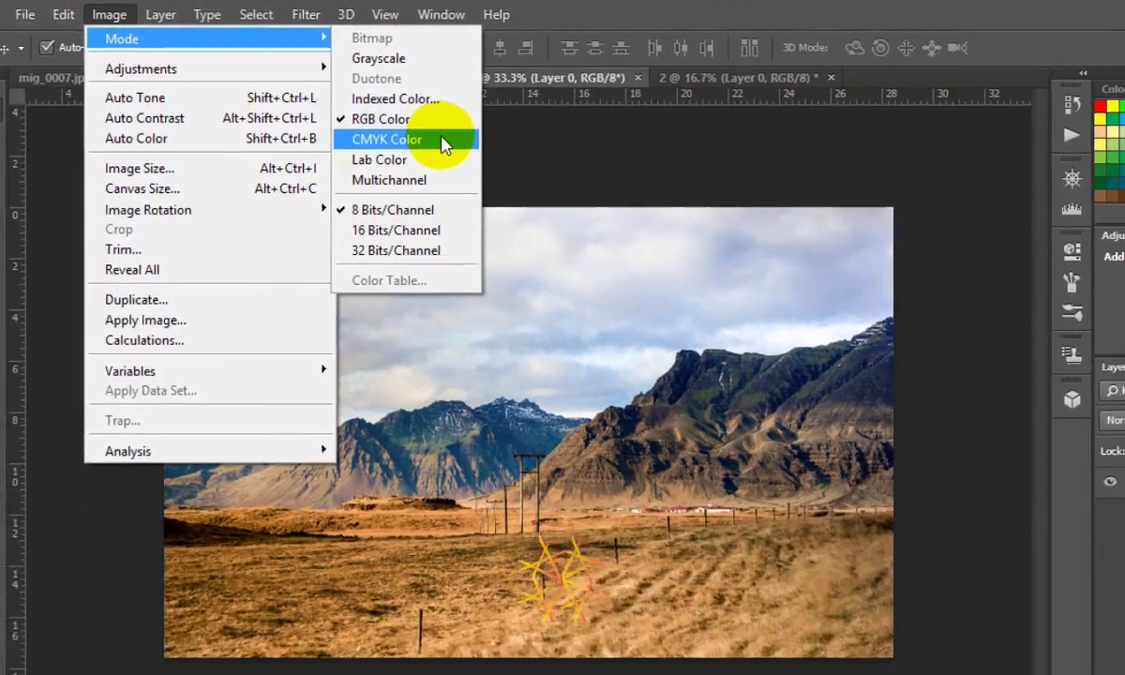
{"action": "left_click", "coordinate": [561, 200]}
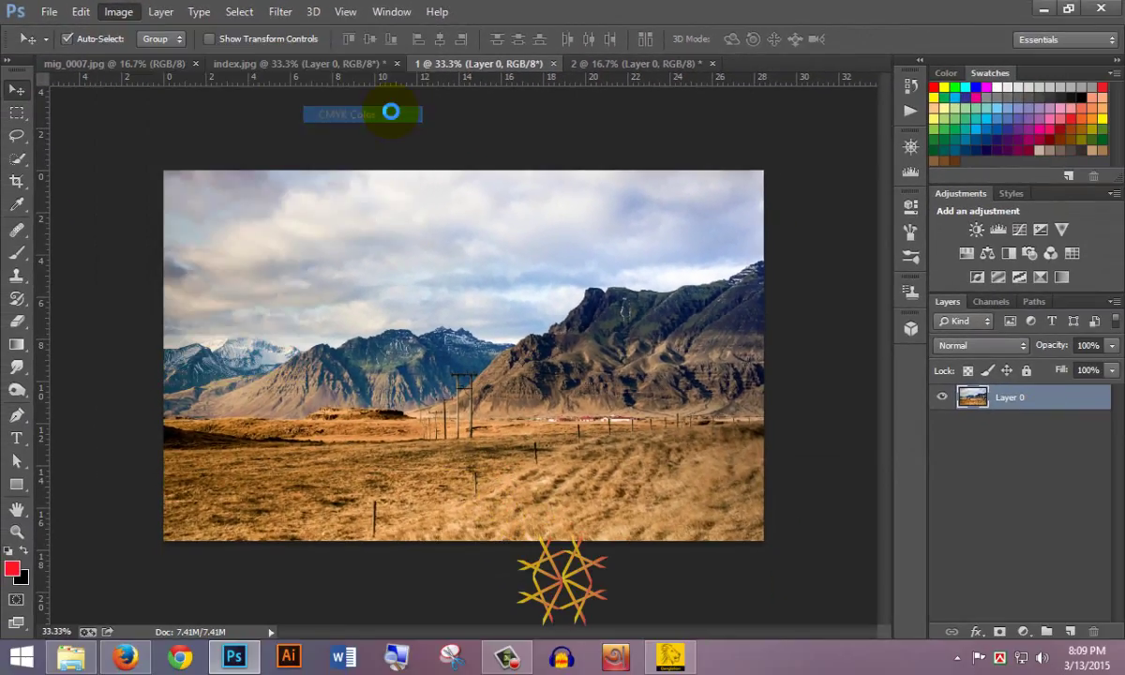
{"action": "left_click_drag", "start_coordinate": [614, 186], "coordinate": [569, 162]}
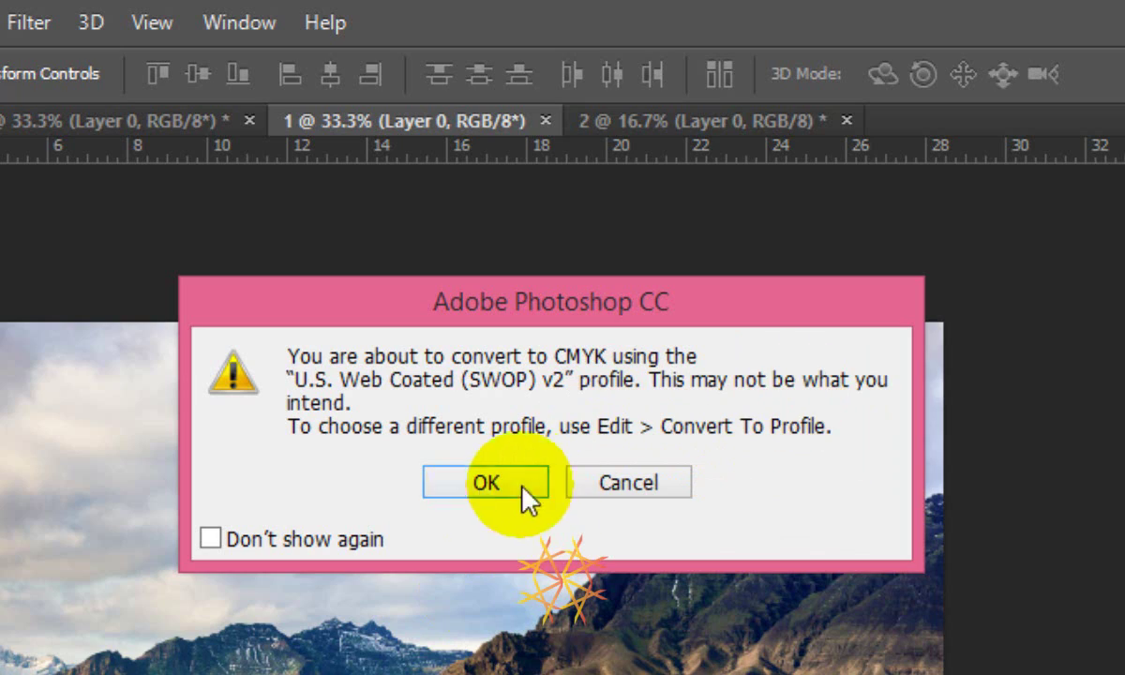
{"action": "left_click", "coordinate": [475, 480]}
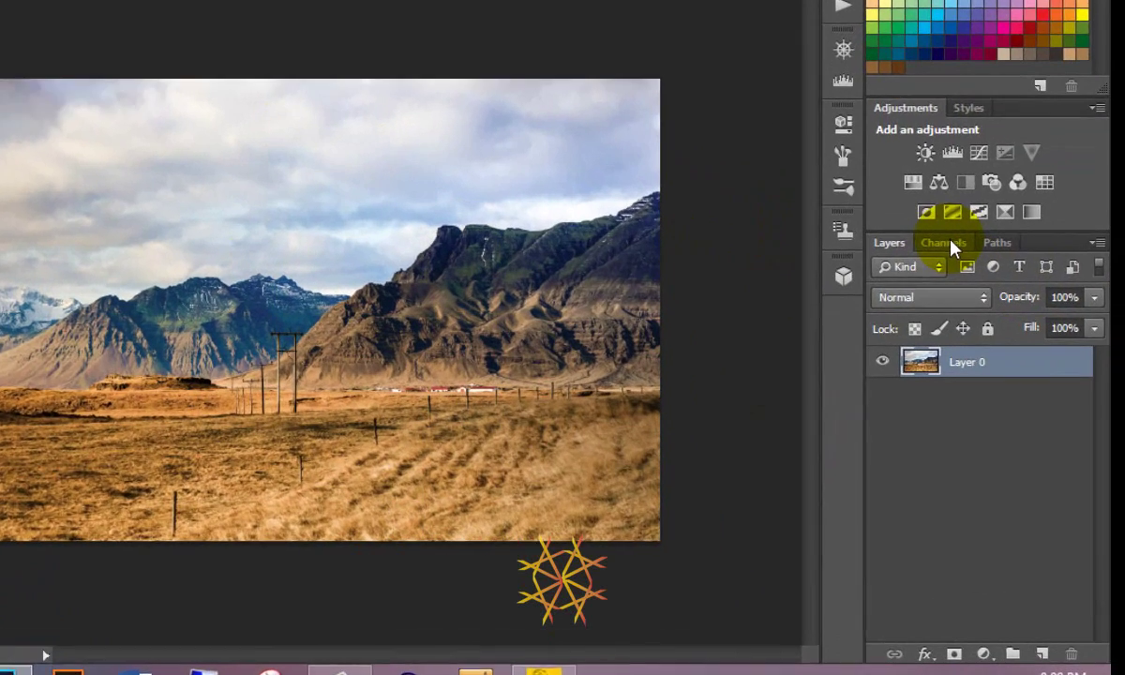
{"action": "left_click", "coordinate": [992, 303]}
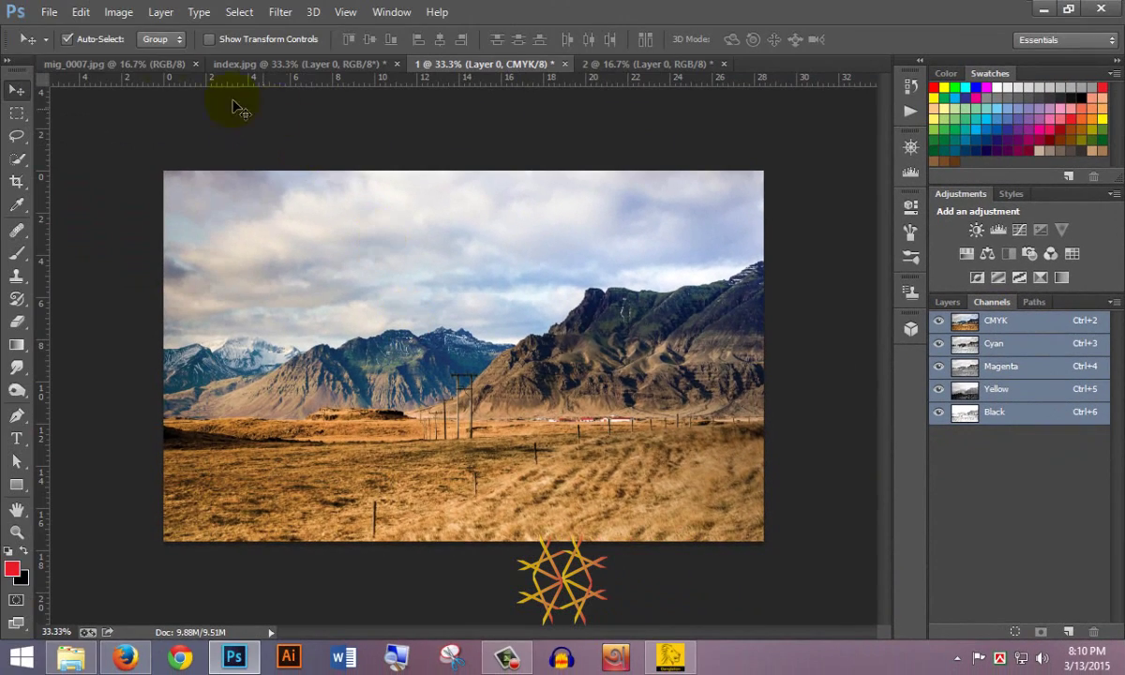
Review the working spaces and policies in Color Settings, and check the color modes available for the landscape image.
{"action": "left_click", "coordinate": [81, 18]}
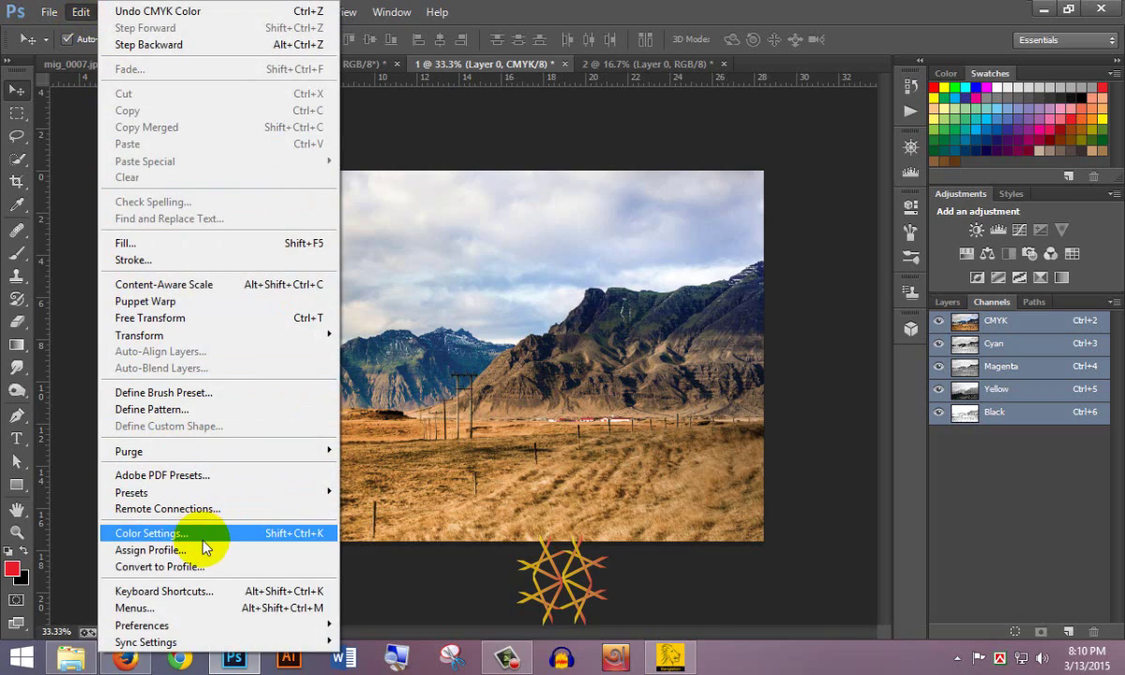
{"action": "left_click", "coordinate": [256, 540]}
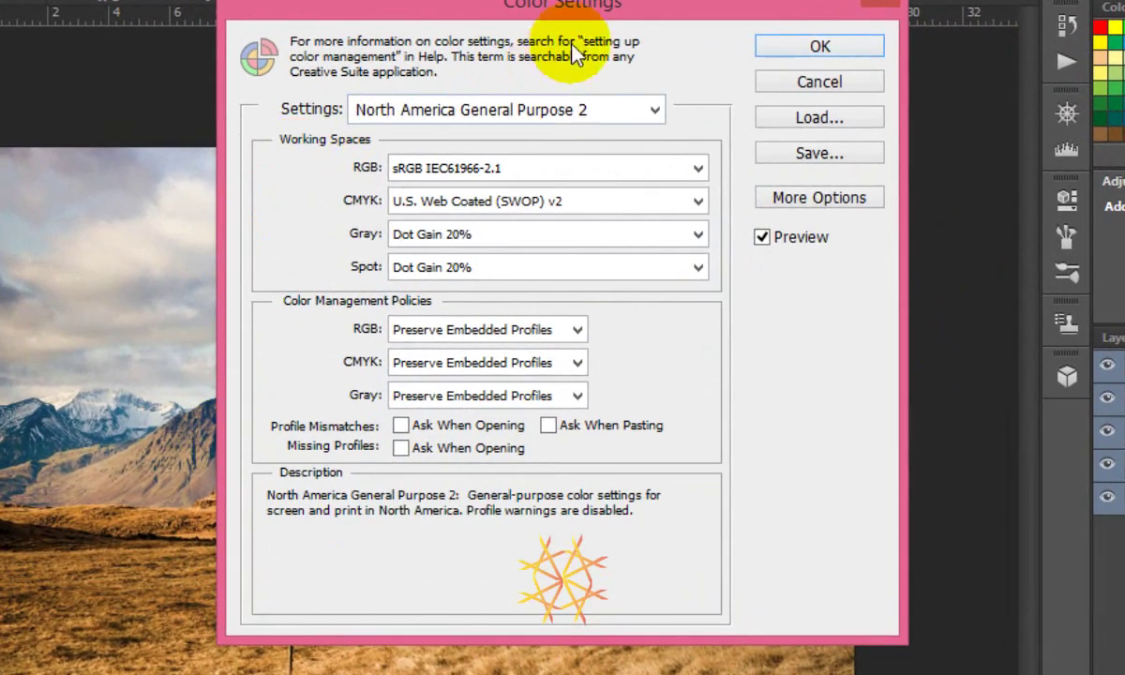
{"action": "left_click_drag", "start_coordinate": [502, 17], "coordinate": [330, 30]}
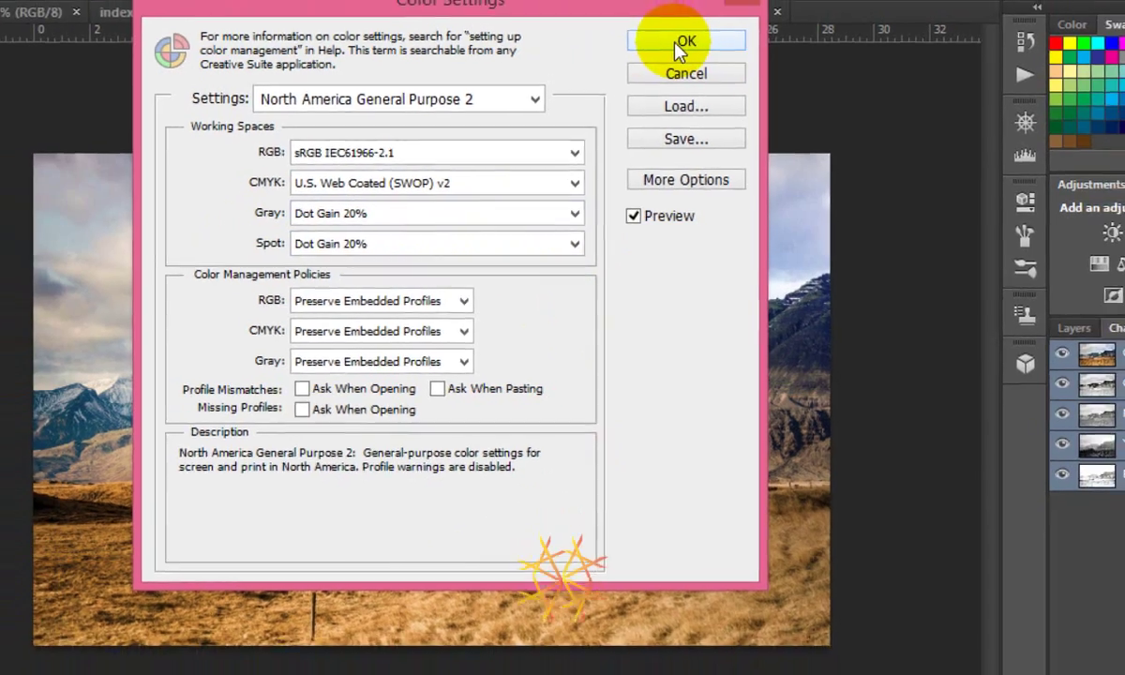
{"action": "left_click", "coordinate": [699, 24]}
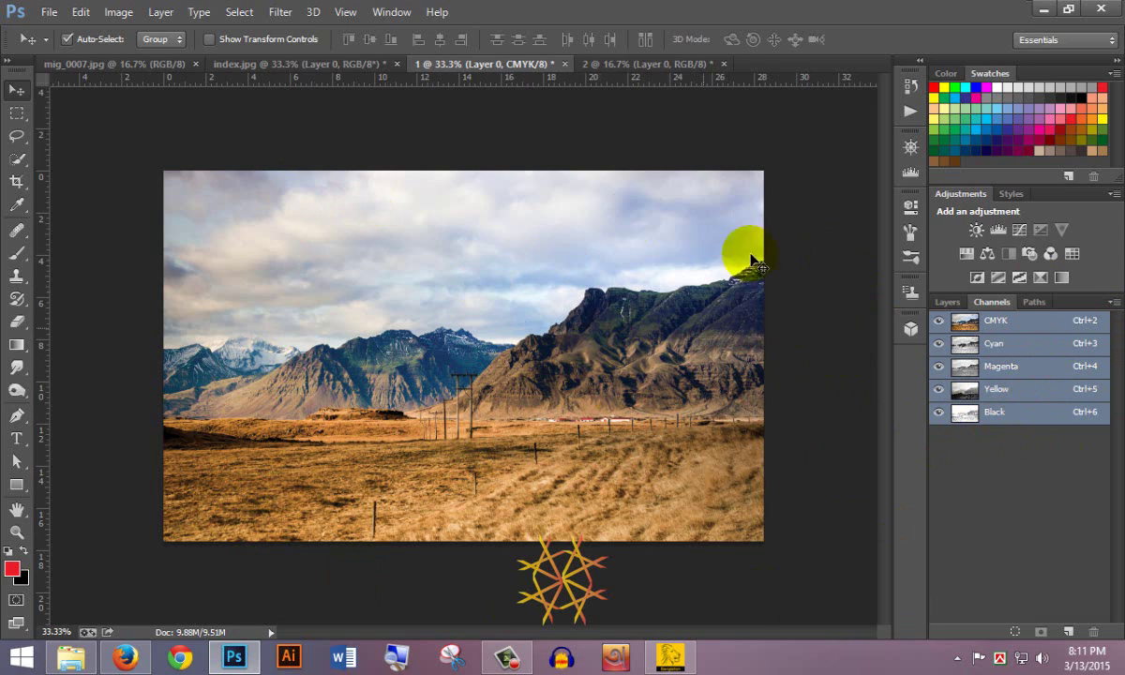
{"action": "left_click", "coordinate": [118, 11]}
{"action": "mouse_move", "coordinate": [298, 32]}
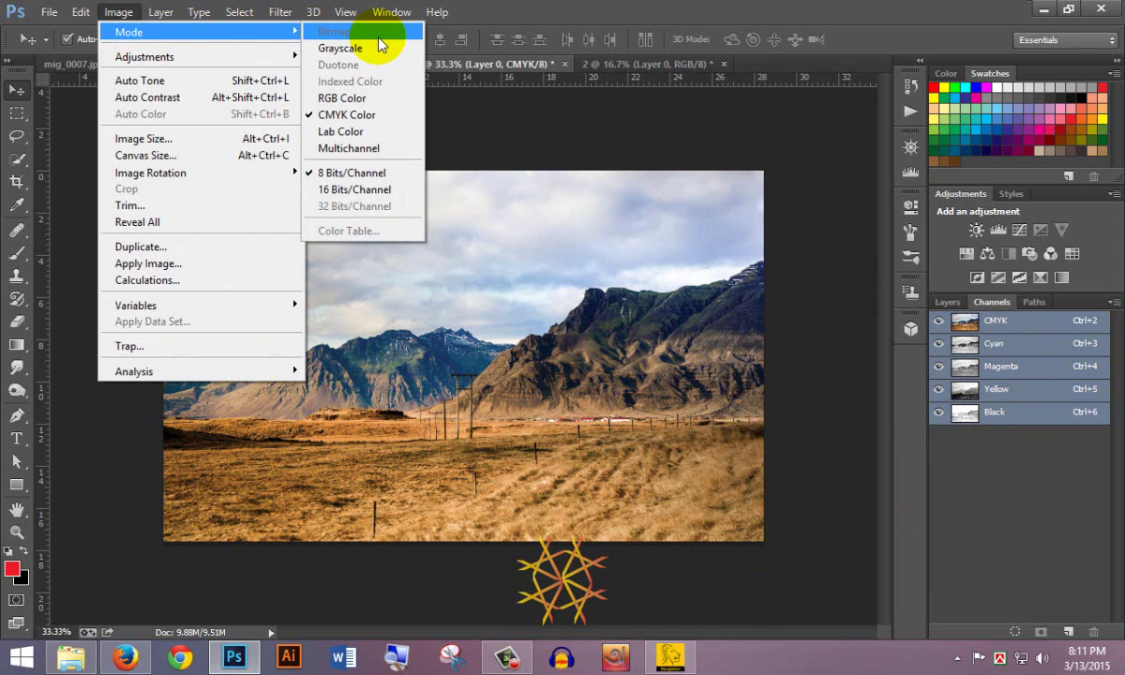
{"action": "left_click", "coordinate": [654, 8]}
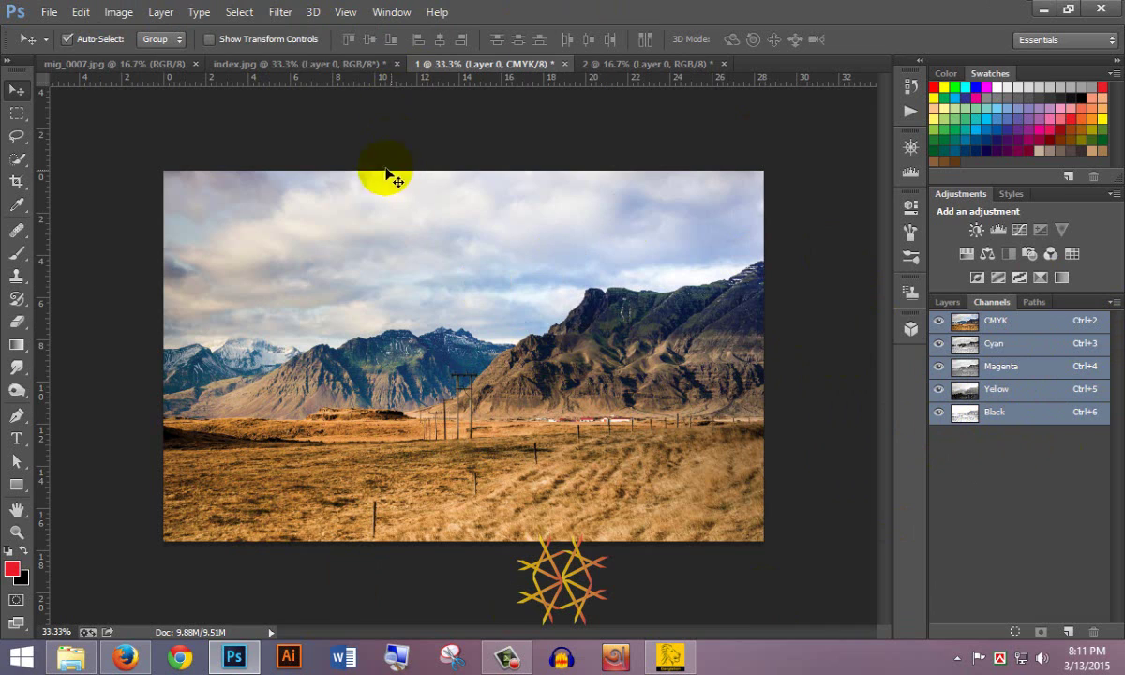
Apply the Color Halftone filter with a max radius of 8 pixels and screen angles 108, 162, 90 and 45.
{"action": "left_click", "coordinate": [279, 16]}
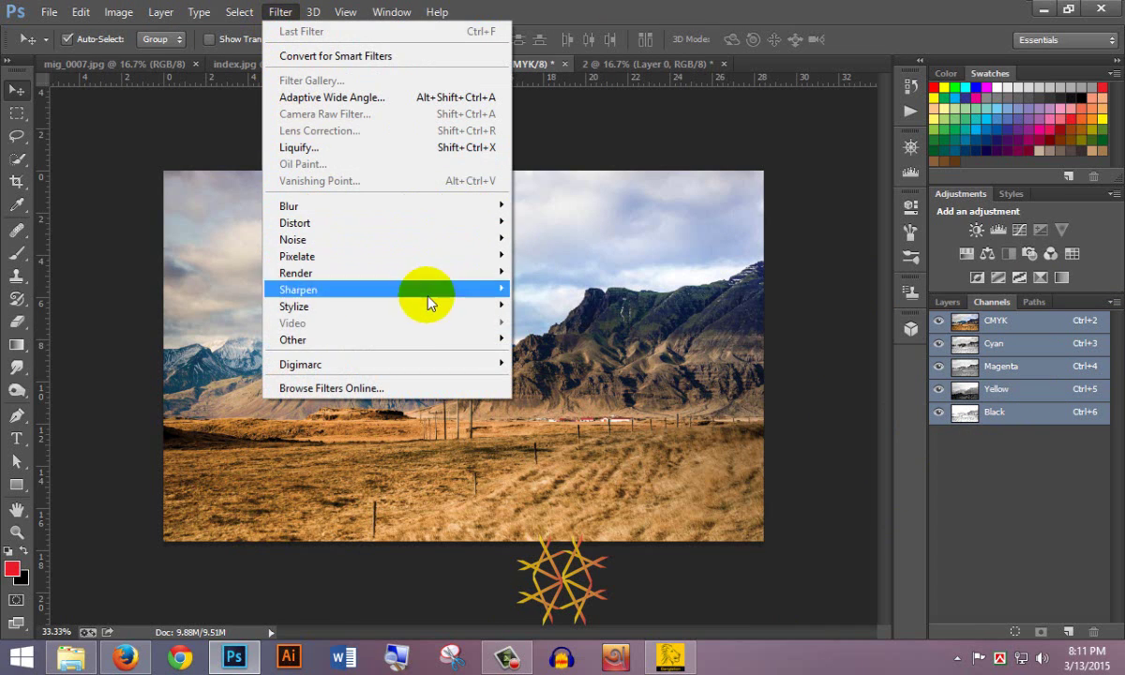
{"action": "mouse_move", "coordinate": [462, 255]}
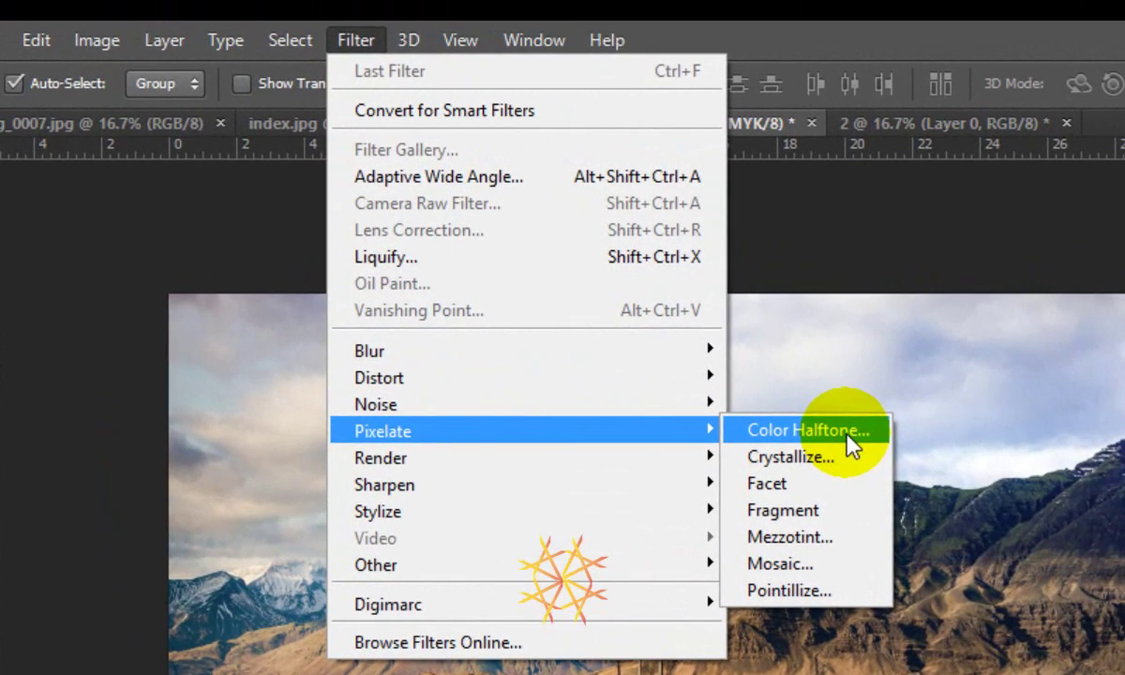
{"action": "left_click", "coordinate": [847, 435]}
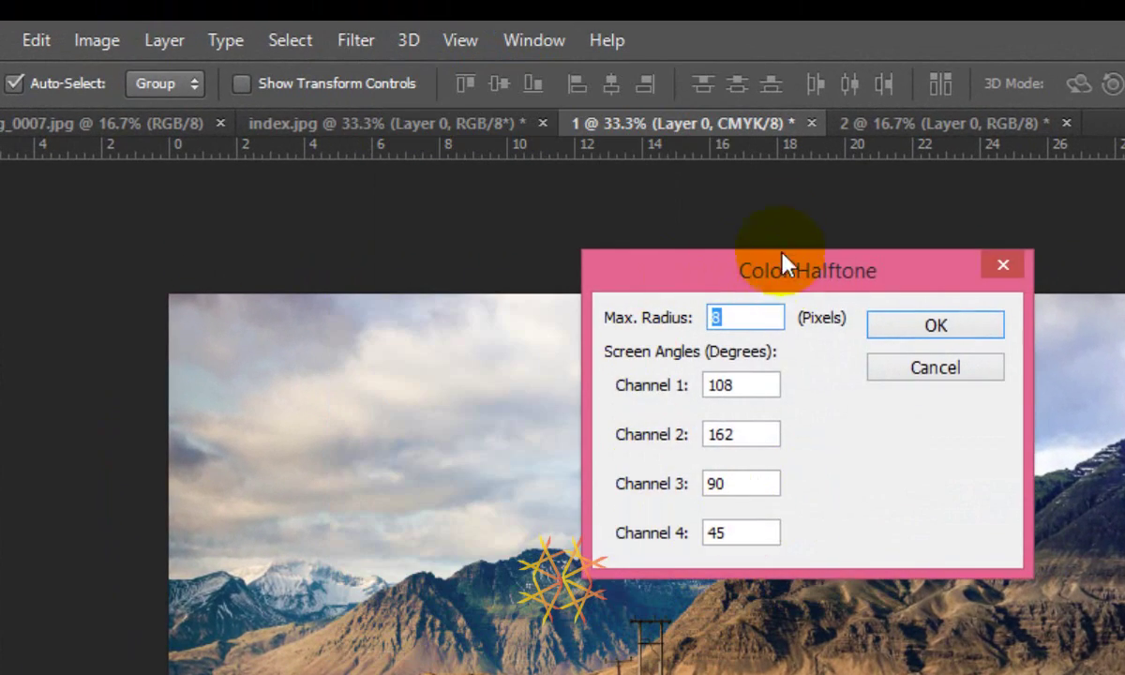
{"action": "left_click_drag", "start_coordinate": [786, 263], "coordinate": [702, 351]}
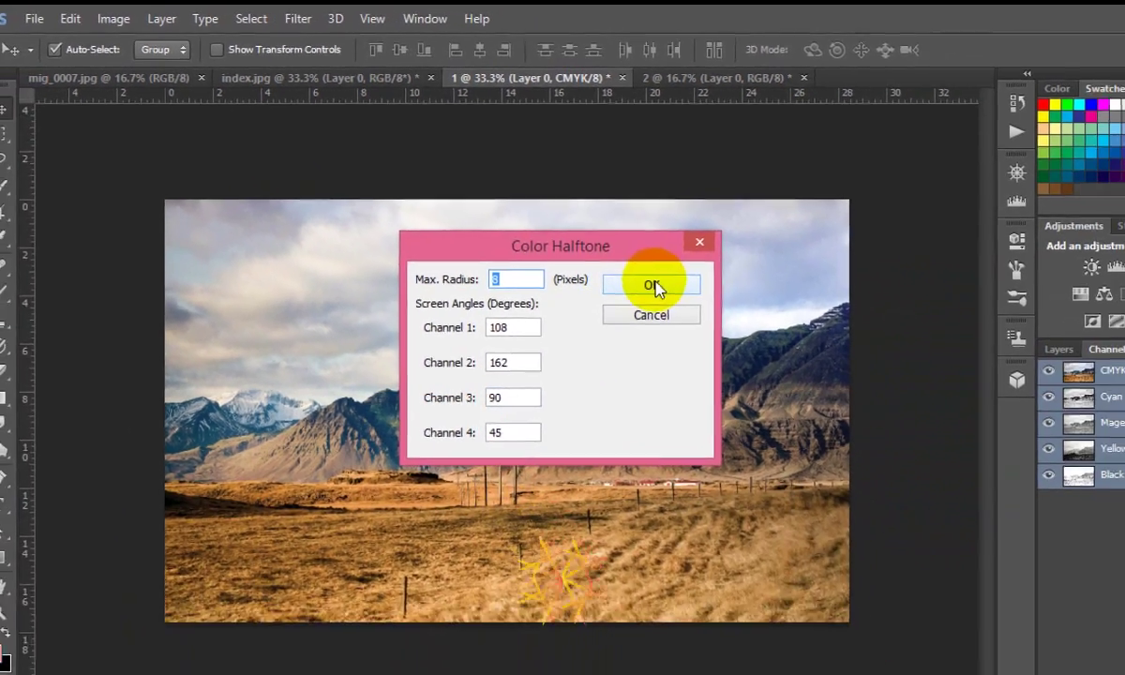
{"action": "left_click", "coordinate": [853, 413]}
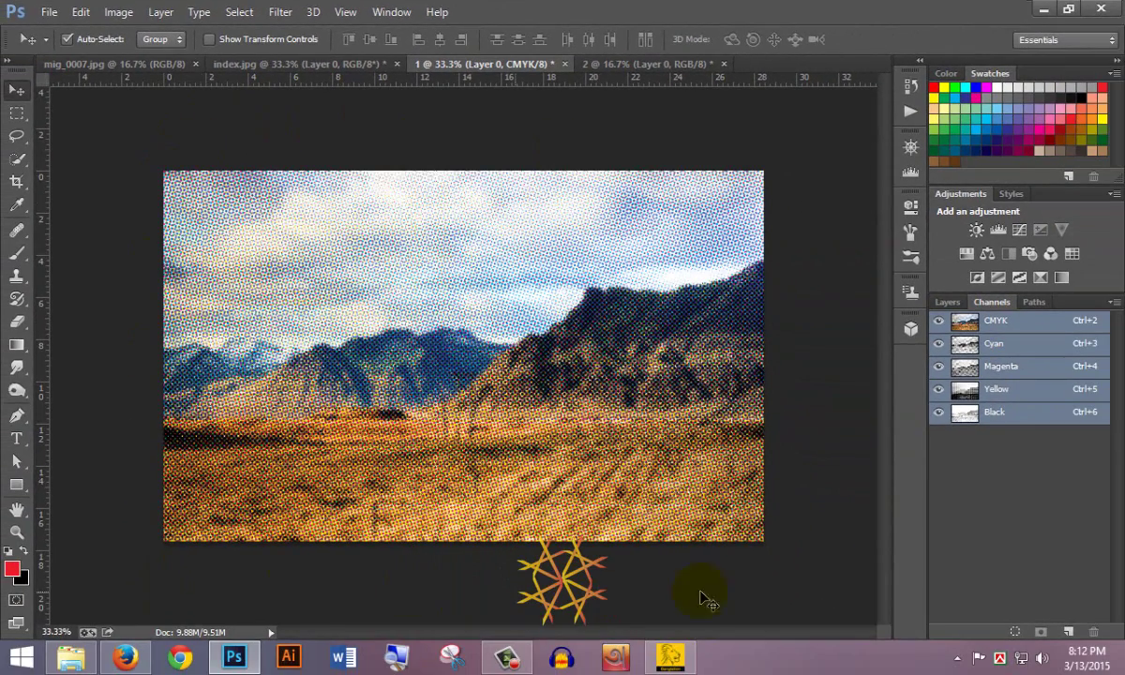
Examine the cyan, magenta and yellow halftone dots in the sky above the mountains at close range.
{"action": "left_click", "coordinate": [454, 290], "text": "ctrl"}
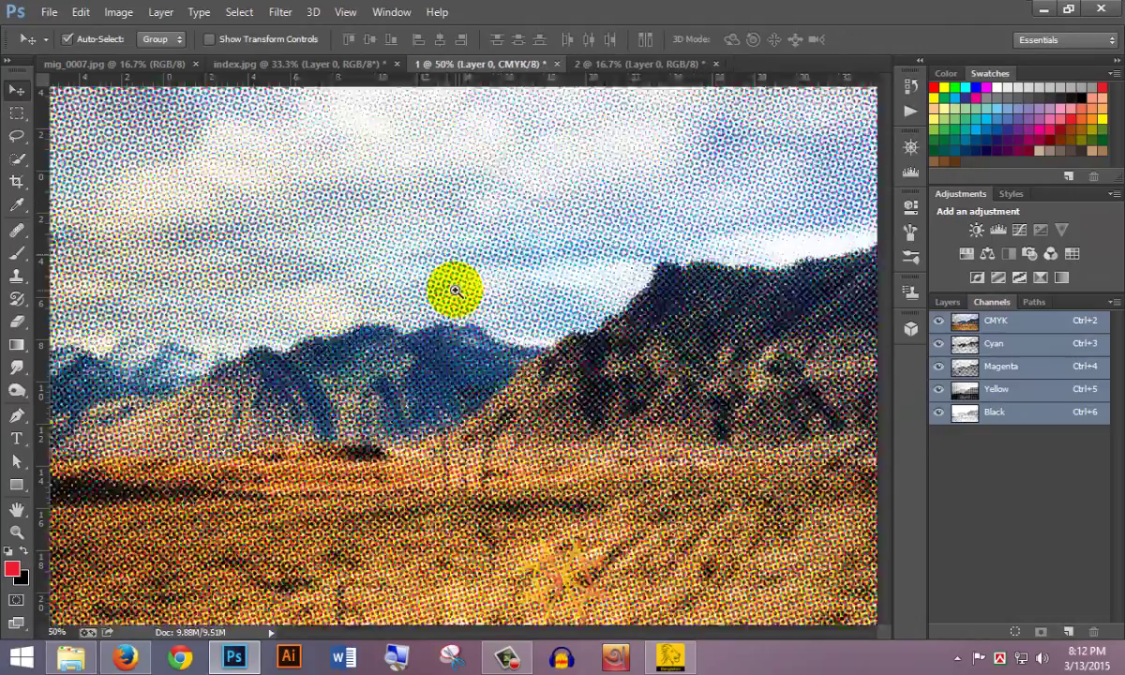
{"action": "left_click", "coordinate": [467, 290], "text": "ctrl"}
{"action": "left_click", "coordinate": [515, 274], "text": "ctrl"}
{"action": "left_click", "coordinate": [517, 274], "text": "ctrl"}
{"action": "left_click", "coordinate": [516, 274], "text": "ctrl"}
{"action": "left_click", "coordinate": [519, 273], "text": "ctrl"}
{"action": "left_click", "coordinate": [549, 279], "text": "ctrl"}
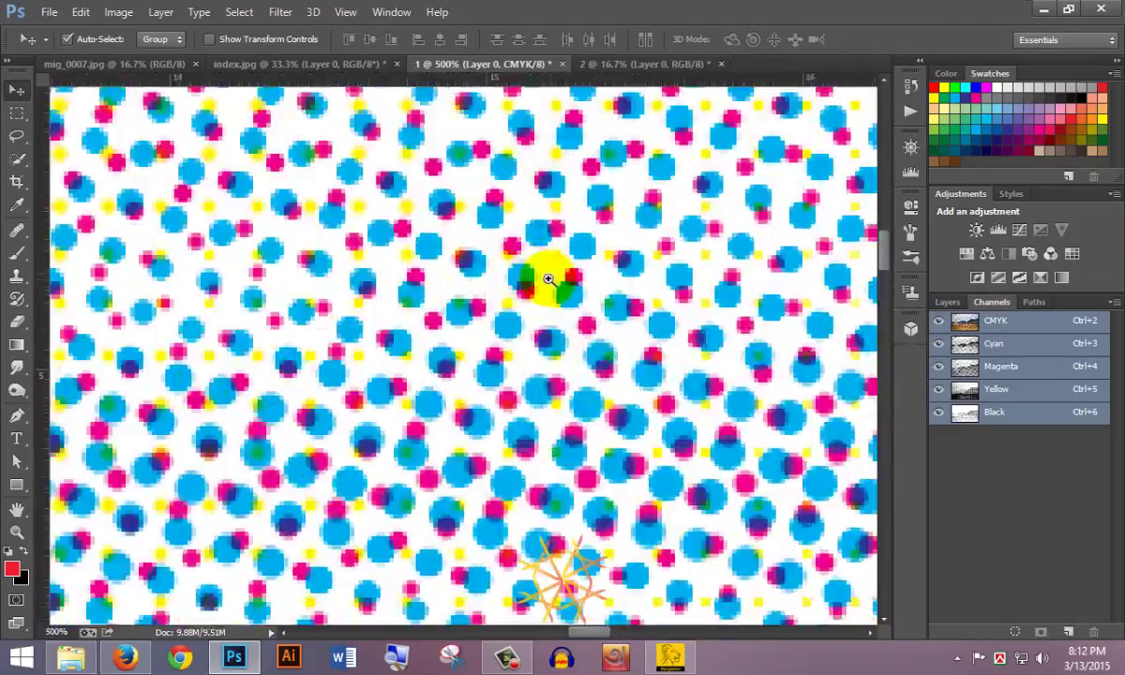
{"action": "left_click", "coordinate": [550, 285], "text": "alt"}
{"action": "left_click", "coordinate": [549, 287], "text": "alt"}
{"action": "left_click", "coordinate": [547, 288], "text": "alt"}
{"action": "left_click", "coordinate": [548, 288], "text": "alt"}
{"action": "left_click", "coordinate": [548, 287], "text": "alt"}
{"action": "left_click", "coordinate": [547, 286], "text": "alt"}
{"action": "left_click", "coordinate": [543, 289], "text": "alt"}
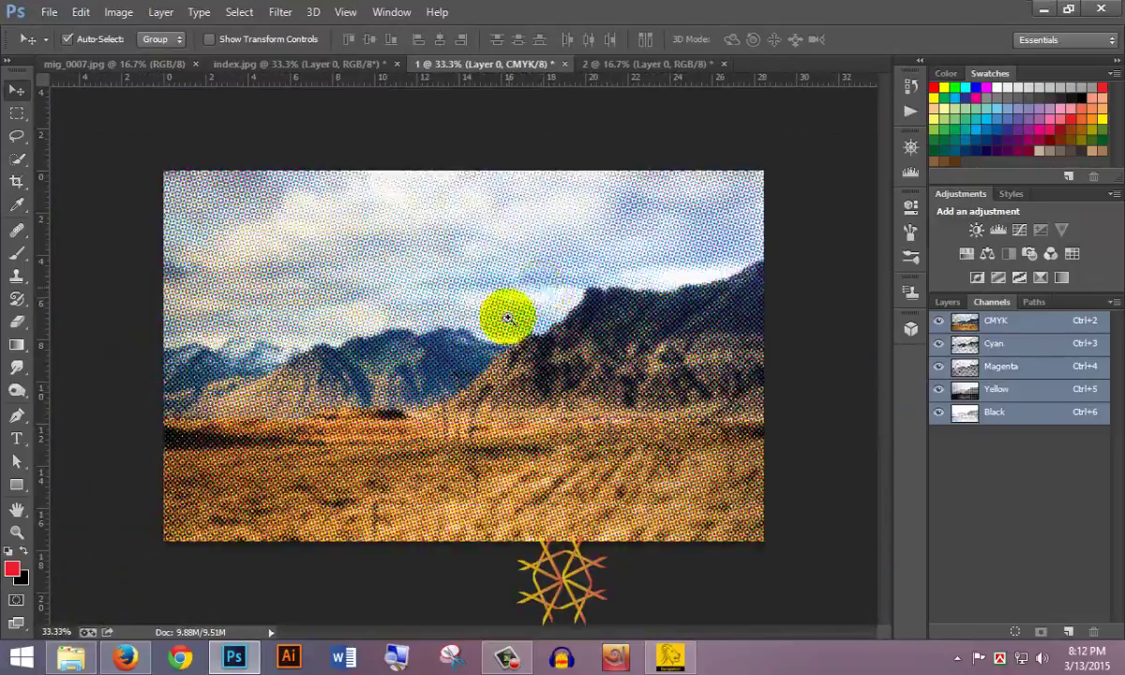
Examine the overlapping halftone dots on the dark mountain slope at close range.
{"action": "left_click", "coordinate": [557, 409], "text": "ctrl"}
{"action": "left_click", "coordinate": [566, 420], "text": "ctrl"}
{"action": "left_click", "coordinate": [568, 420], "text": "ctrl"}
{"action": "left_click", "coordinate": [569, 419], "text": "ctrl"}
{"action": "left_click", "coordinate": [570, 418], "text": "ctrl"}
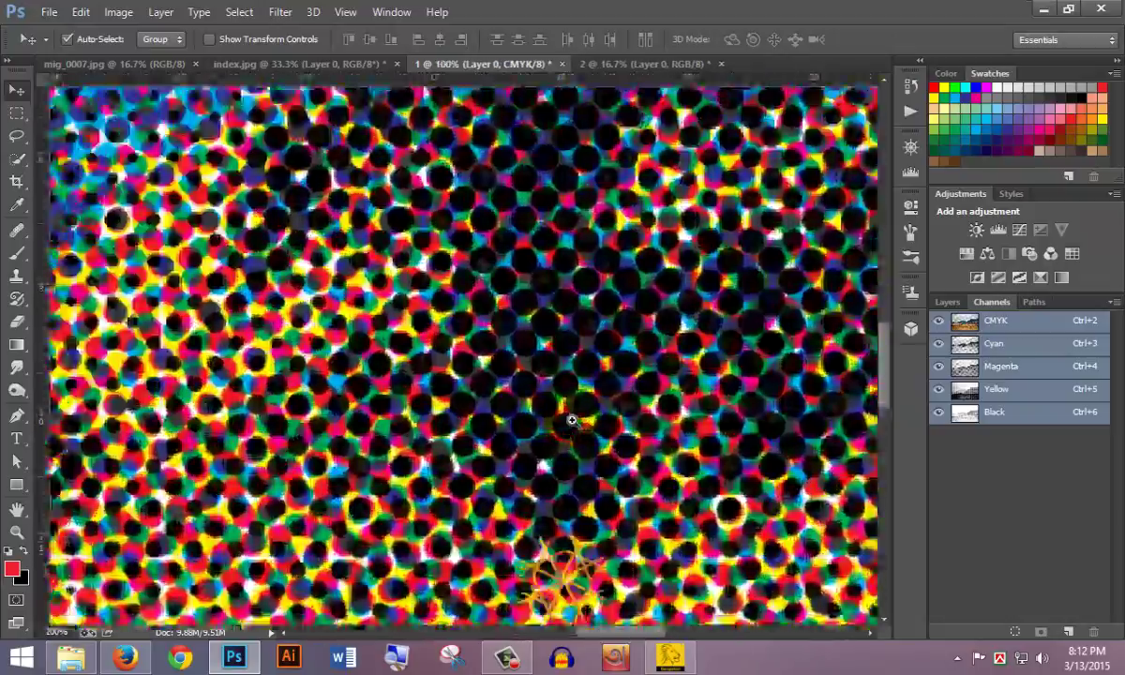
{"action": "left_click", "coordinate": [571, 418], "text": "ctrl"}
{"action": "left_click", "coordinate": [624, 236], "text": "alt"}
{"action": "left_click", "coordinate": [624, 236], "text": "alt"}
{"action": "left_click", "coordinate": [625, 237], "text": "alt"}
{"action": "left_click", "coordinate": [626, 236], "text": "alt"}
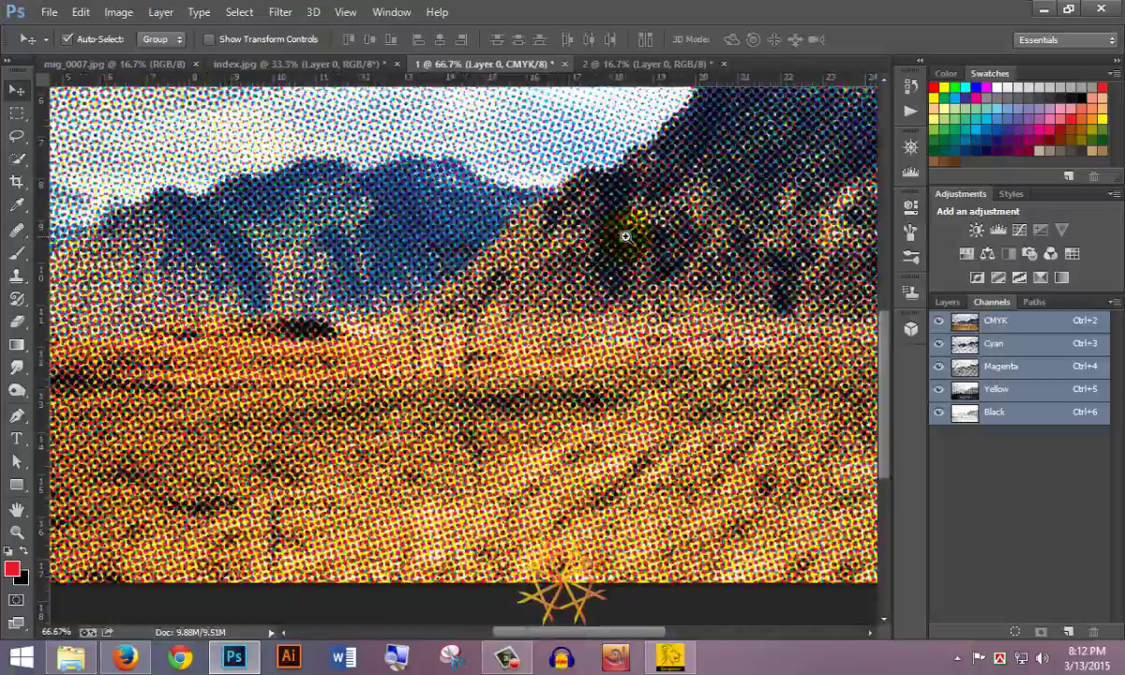
{"action": "left_click", "coordinate": [625, 236], "text": "alt"}
{"action": "left_click", "coordinate": [625, 237], "text": "alt"}
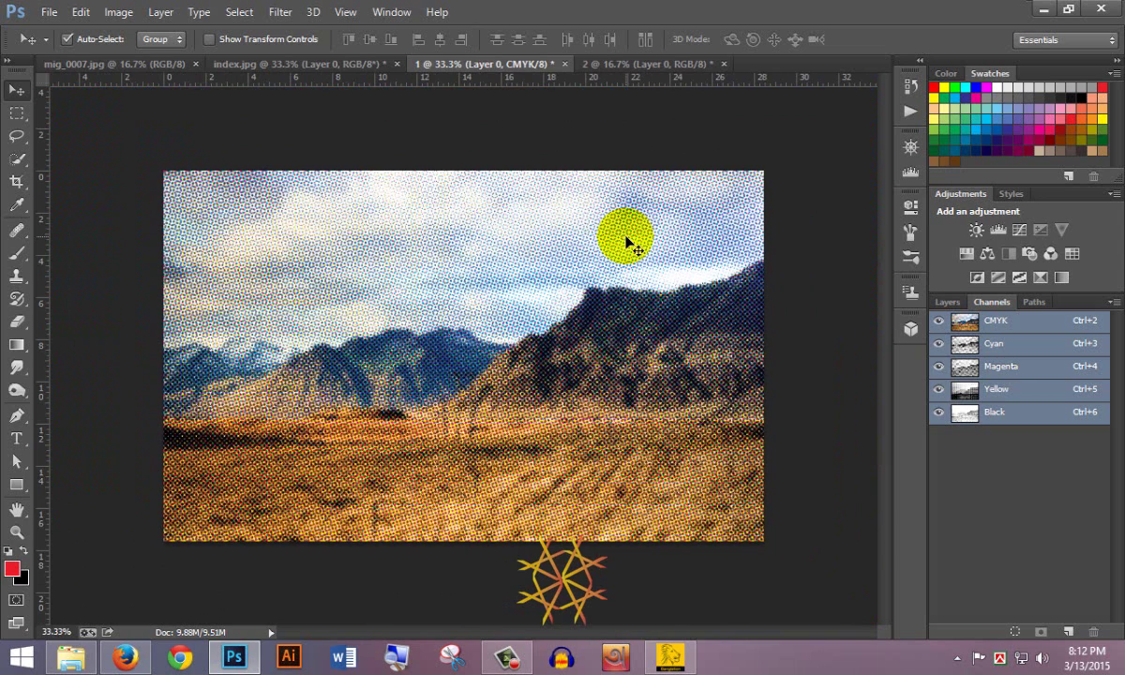
Undo the halftone effect and reapply Color Halftone with a max radius of 4 pixels, keeping the same screen angles.
{"action": "key", "text": "ctrl+z"}
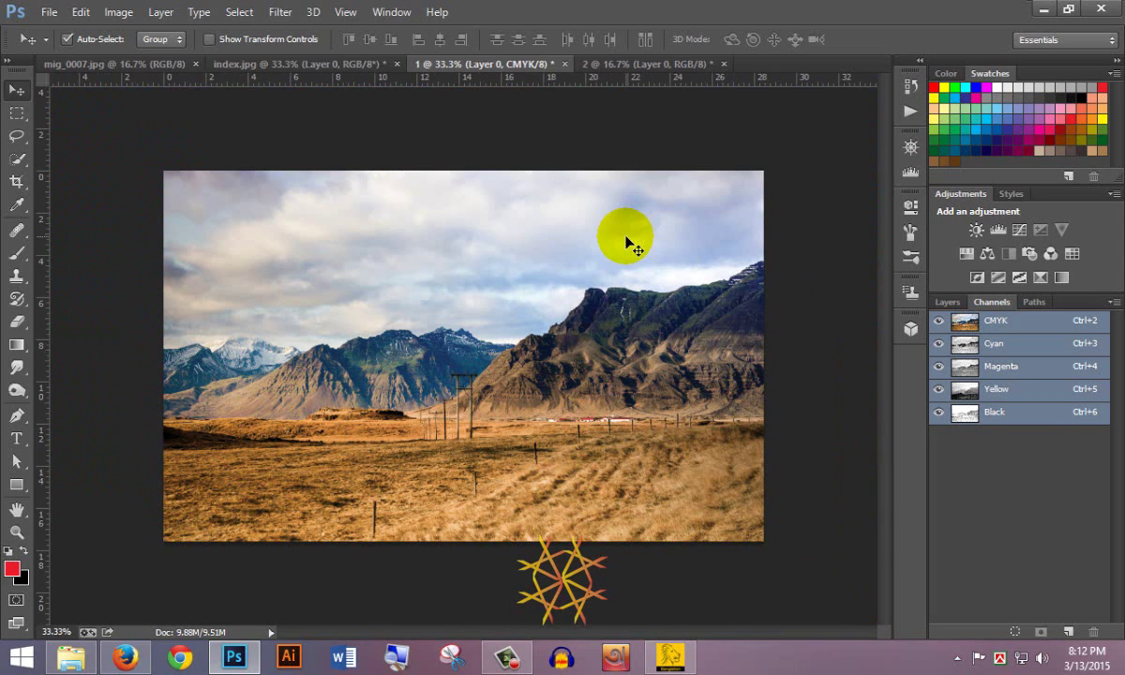
{"action": "left_click", "coordinate": [281, 13]}
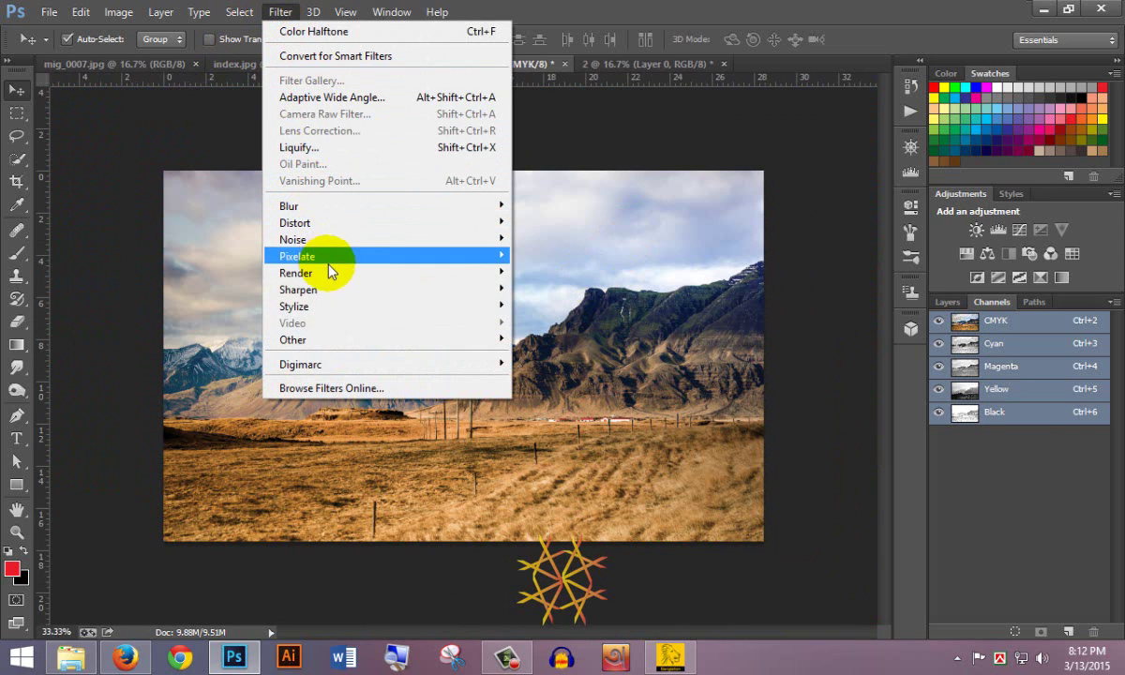
{"action": "mouse_move", "coordinate": [407, 255]}
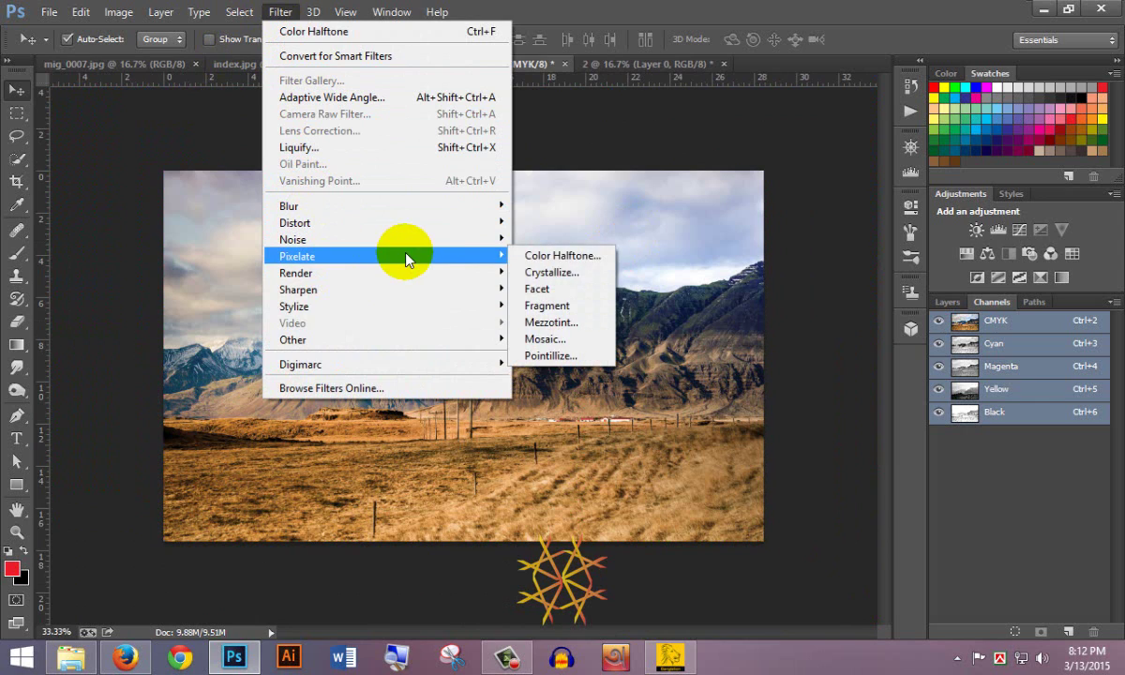
{"action": "left_click", "coordinate": [577, 251]}
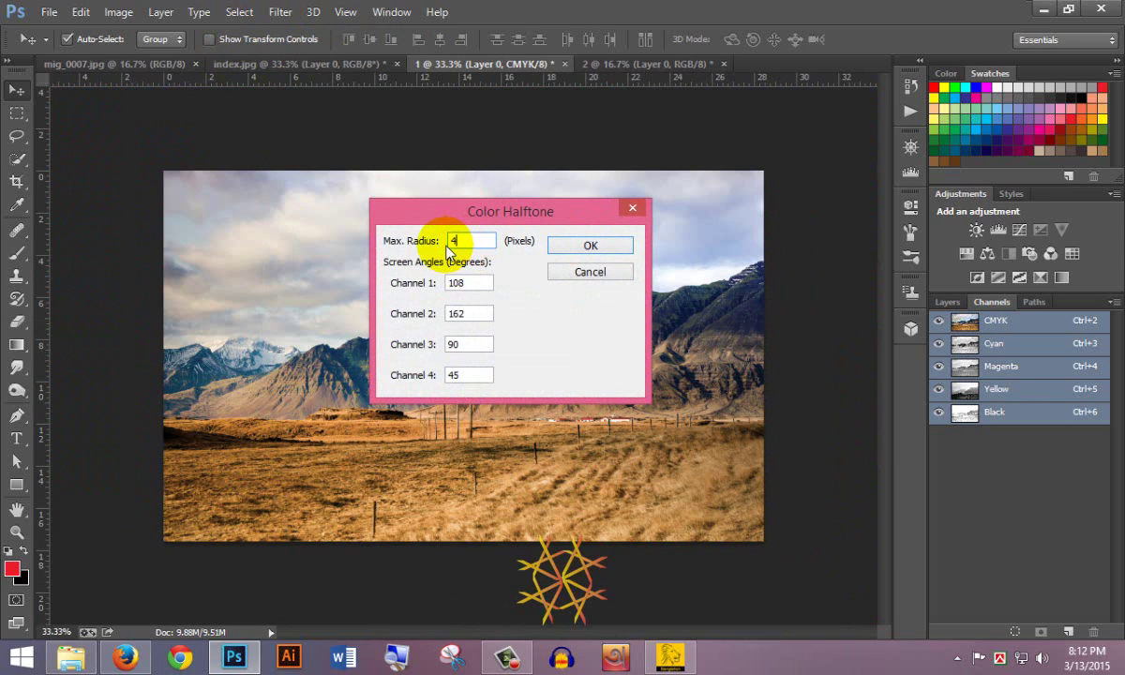
{"action": "left_click", "coordinate": [589, 246]}
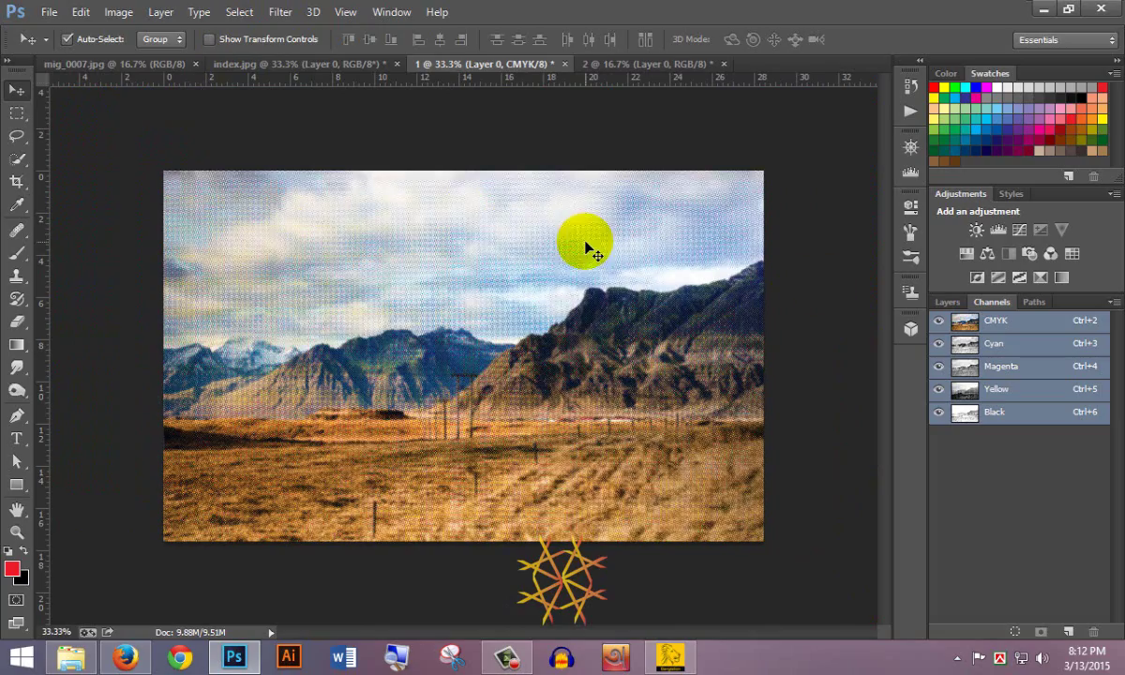
Examine the finer cyan, magenta and yellow halftone dots in the sky above the mountains at close range.
{"action": "left_click", "coordinate": [425, 293], "text": "ctrl"}
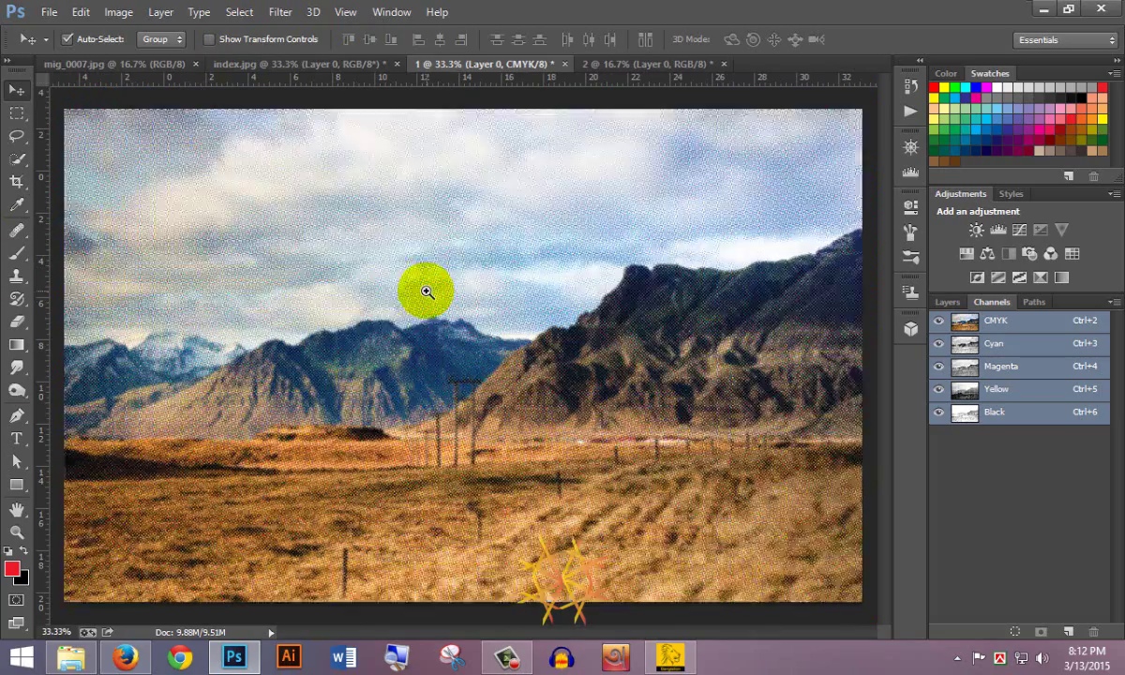
{"action": "left_click", "coordinate": [425, 292], "text": "ctrl"}
{"action": "left_click", "coordinate": [425, 292], "text": "ctrl"}
{"action": "left_click", "coordinate": [424, 292], "text": "ctrl"}
{"action": "left_click", "coordinate": [425, 293], "text": "ctrl"}
{"action": "left_click", "coordinate": [513, 298], "text": "ctrl"}
{"action": "left_click", "coordinate": [514, 298], "text": "ctrl"}
{"action": "left_click", "coordinate": [514, 298], "text": "ctrl"}
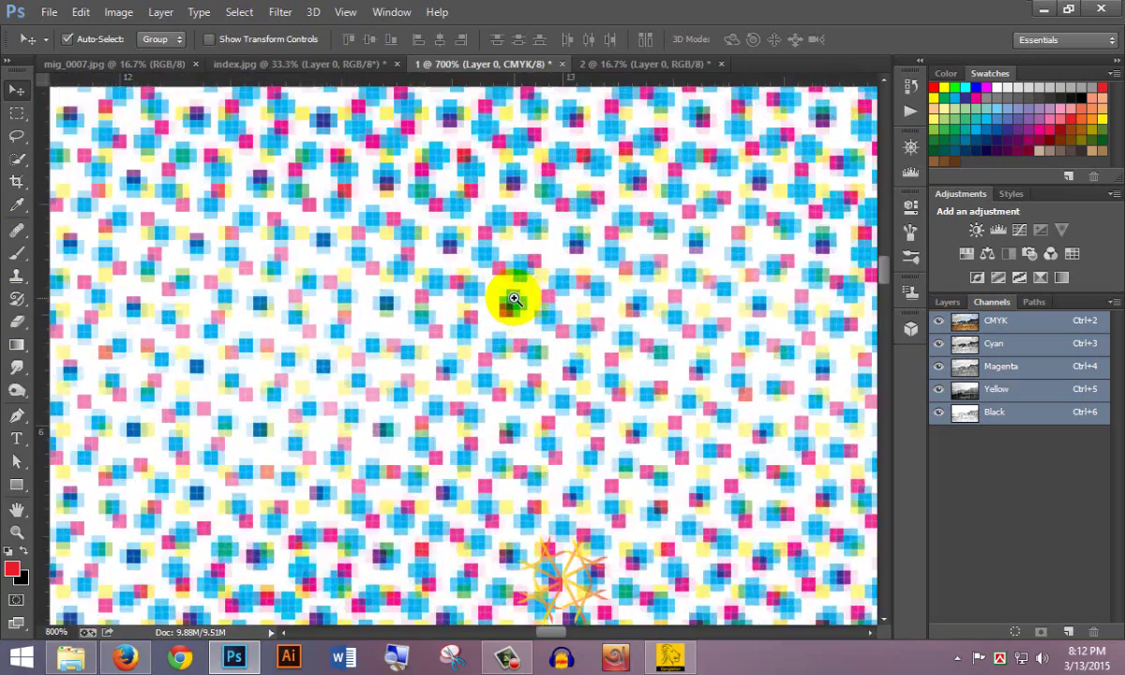
{"action": "left_click", "coordinate": [516, 300], "text": "ctrl"}
{"action": "left_click", "coordinate": [560, 293], "text": "ctrl"}
{"action": "left_click", "coordinate": [562, 289], "text": "ctrl+alt"}
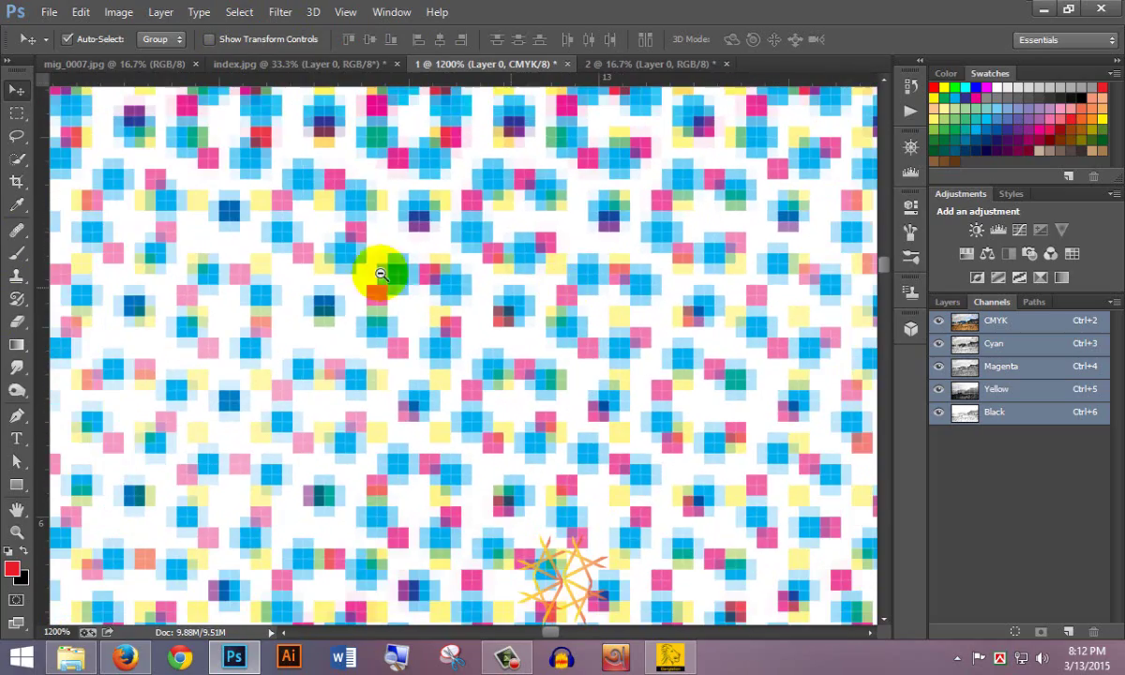
{"action": "left_click", "coordinate": [531, 324], "text": "ctrl+alt"}
{"action": "left_click", "coordinate": [531, 323], "text": "ctrl+alt"}
{"action": "left_click", "coordinate": [531, 323], "text": "ctrl+alt"}
{"action": "left_click", "coordinate": [531, 323], "text": "ctrl+alt"}
{"action": "left_click", "coordinate": [533, 328], "text": "ctrl+alt"}
{"action": "left_click", "coordinate": [532, 328], "text": "ctrl+alt"}
{"action": "left_click", "coordinate": [532, 328], "text": "ctrl+alt"}
{"action": "left_click", "coordinate": [535, 326], "text": "ctrl+alt"}
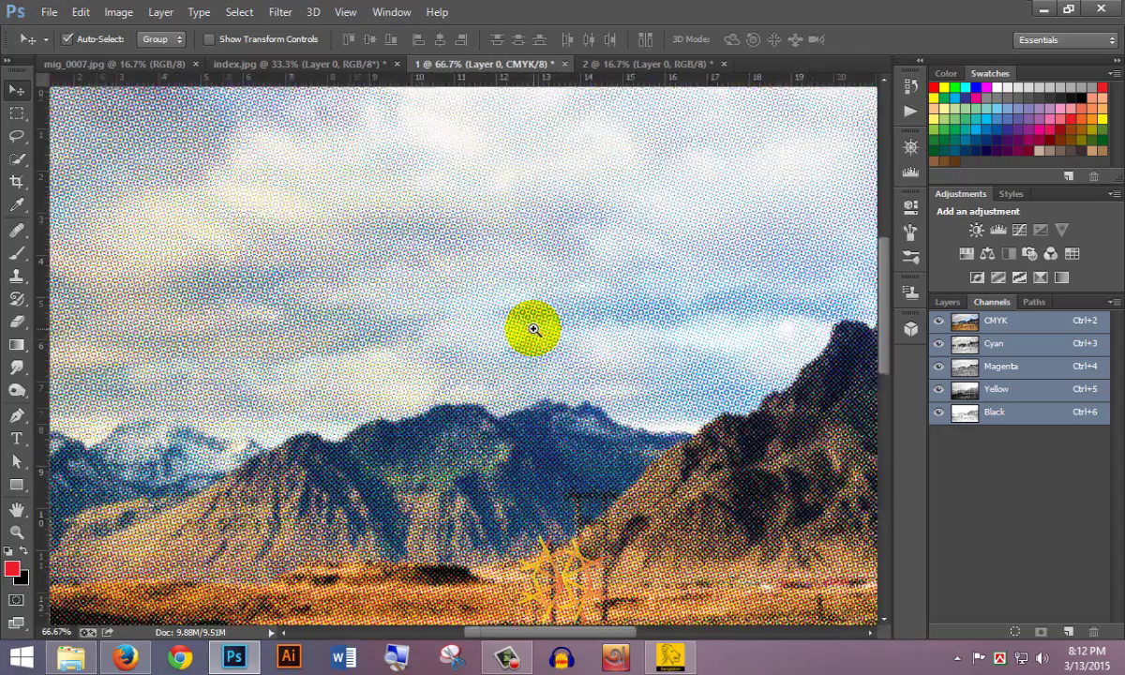
{"action": "left_click", "coordinate": [465, 327], "text": "ctrl+alt"}
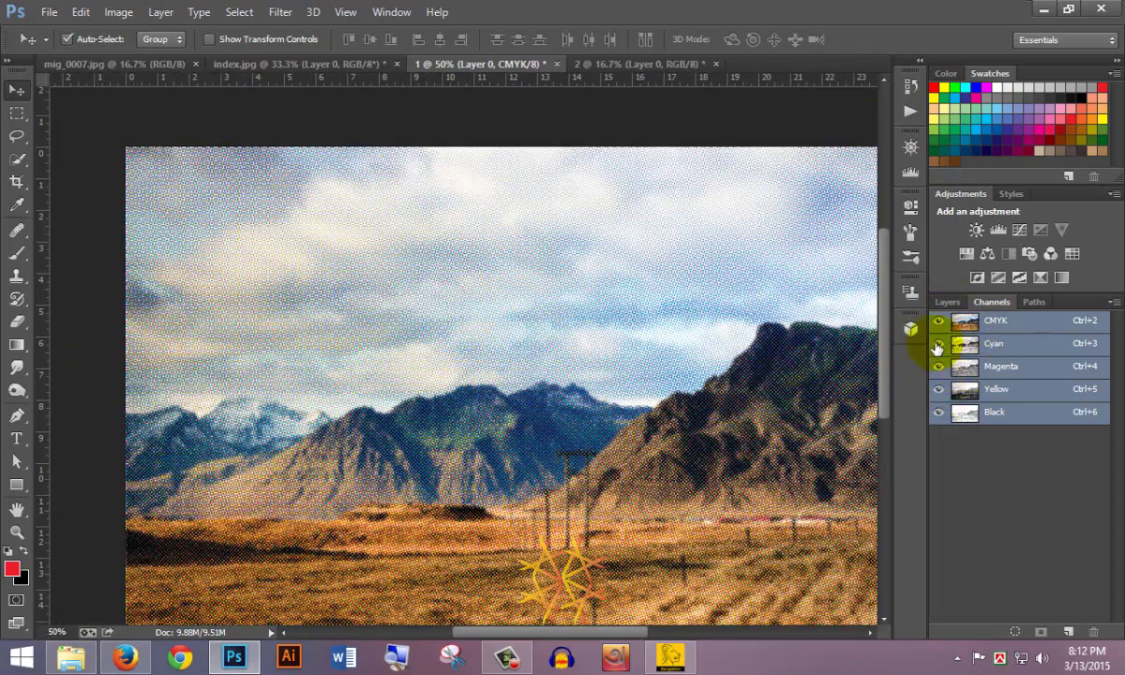
Show only the cyan channel of the landscape and examine its halftone dots in the sky above the mountains.
{"action": "left_click", "coordinate": [939, 344]}
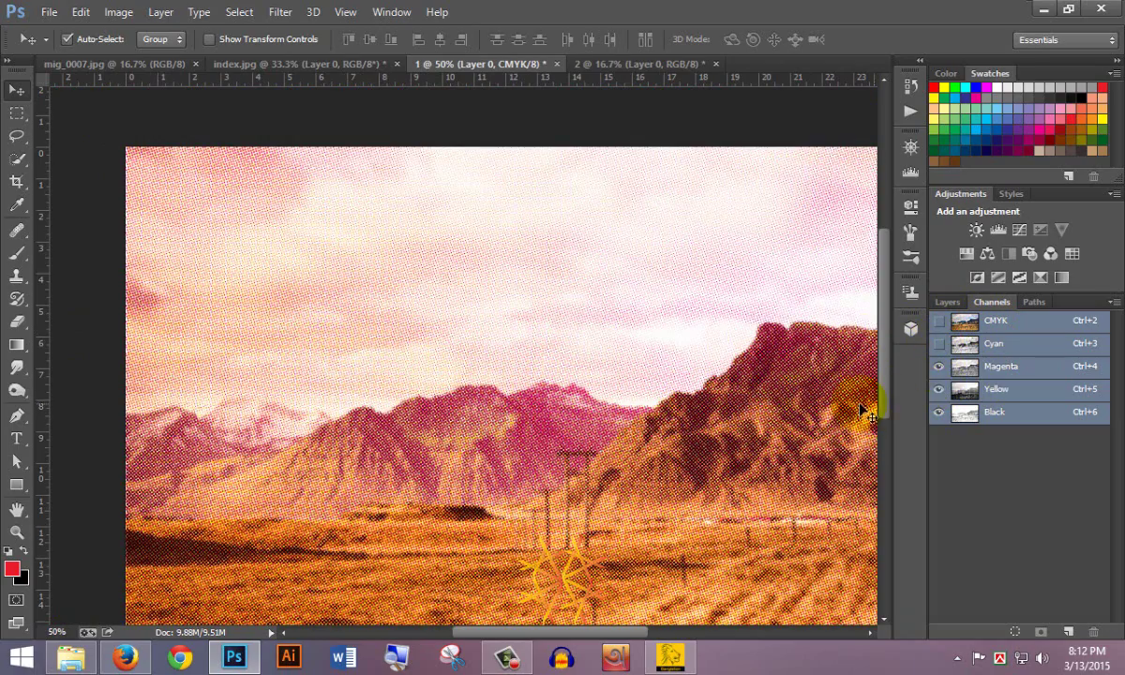
{"action": "left_click", "coordinate": [938, 388]}
{"action": "left_click", "coordinate": [939, 412]}
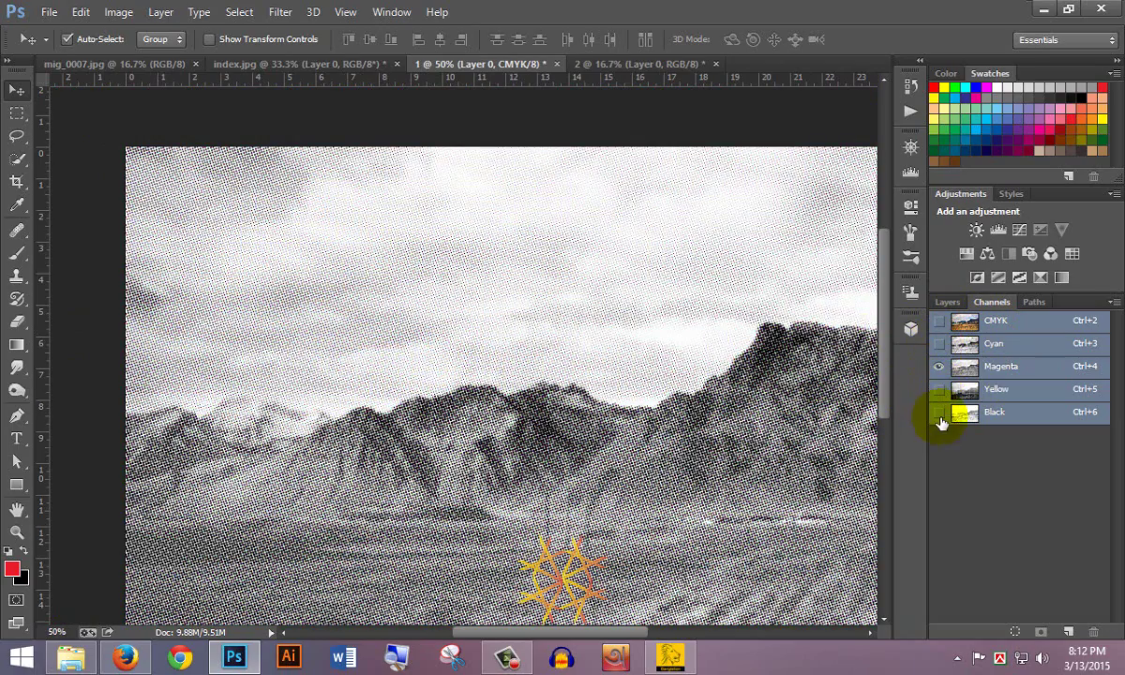
{"action": "left_click", "coordinate": [938, 343]}
{"action": "left_click", "coordinate": [939, 366]}
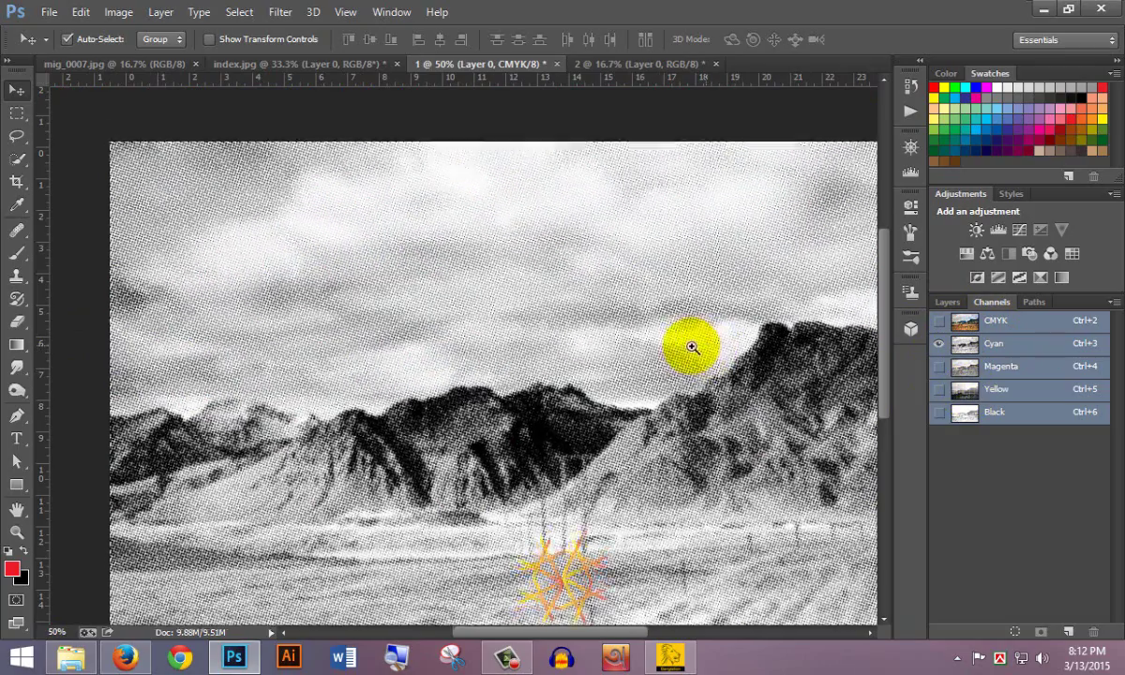
{"action": "left_click", "coordinate": [692, 347]}
{"action": "left_click", "coordinate": [595, 334]}
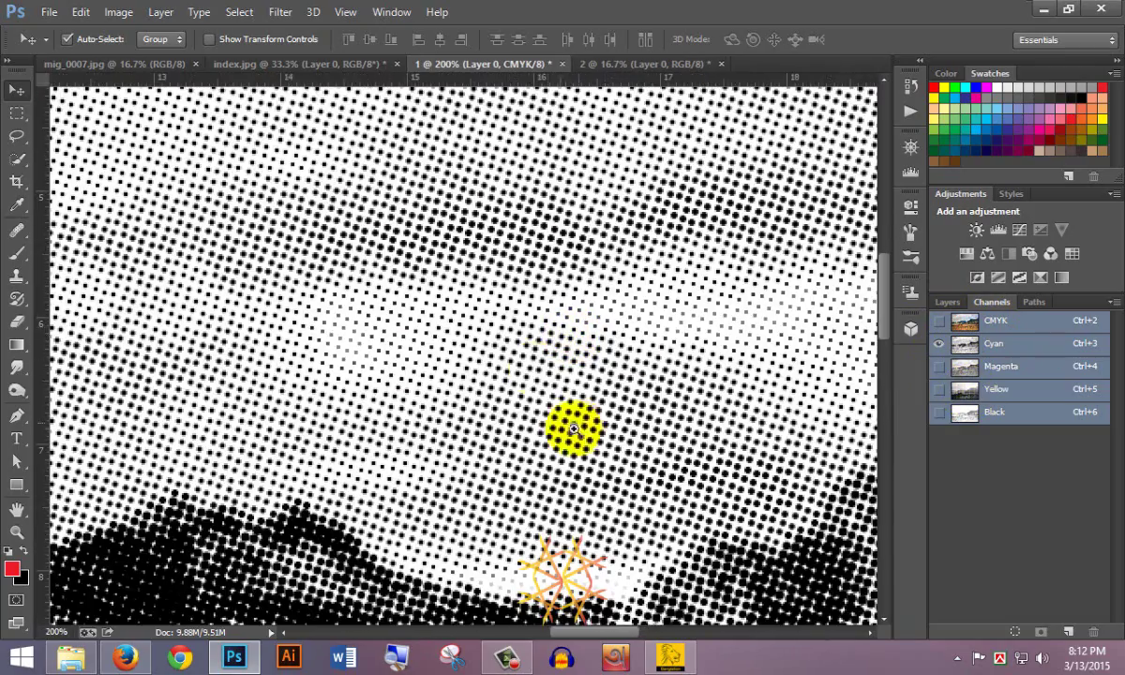
Show only the magenta channel and examine its halftone dots in the same area of sky.
{"action": "left_click", "coordinate": [939, 365]}
{"action": "left_click", "coordinate": [938, 344]}
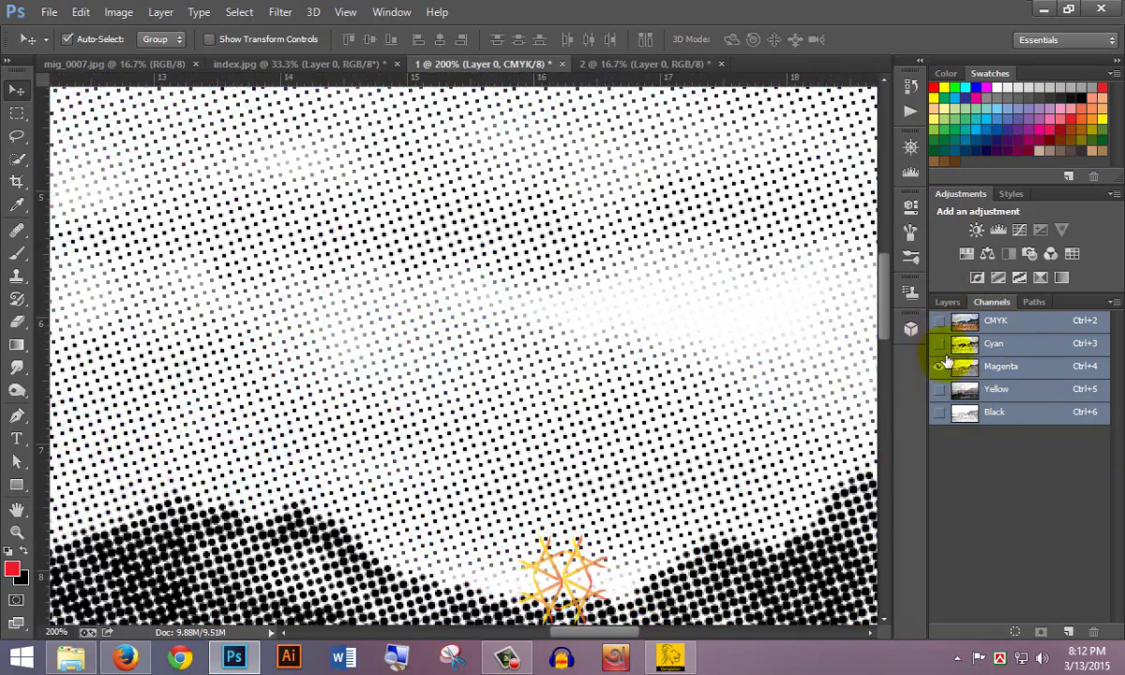
{"action": "left_click", "coordinate": [627, 284]}
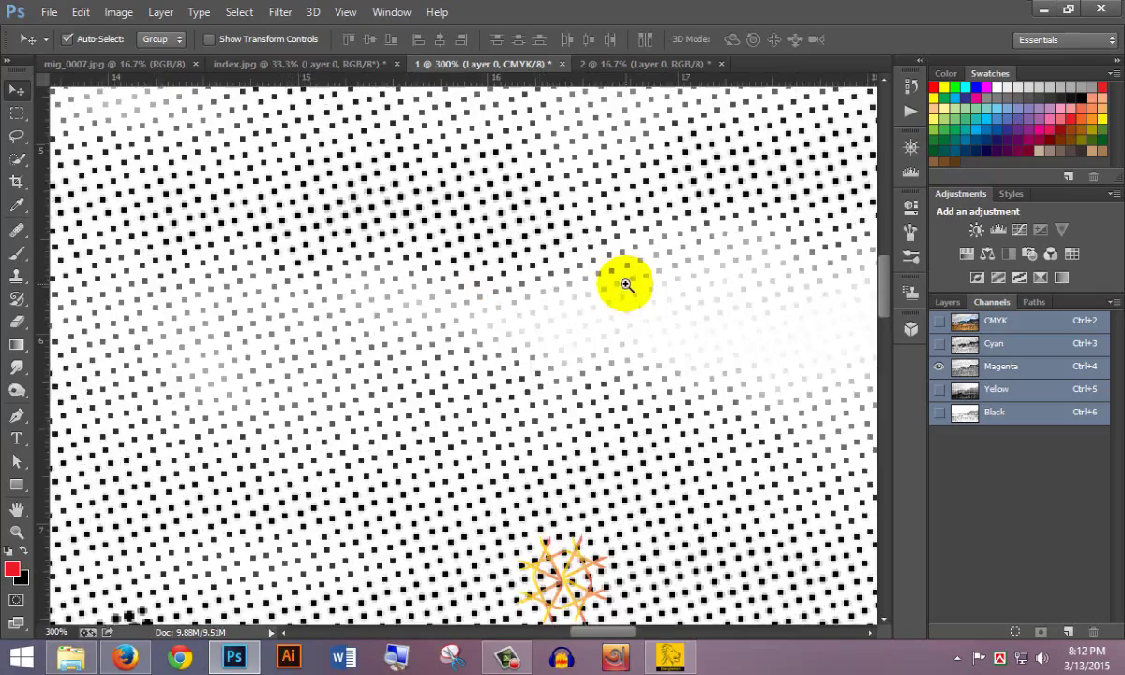
Show only the yellow channel and examine its halftone dot grid on the dark mountain slope at close range.
{"action": "left_click", "coordinate": [626, 285], "text": "alt"}
{"action": "left_click", "coordinate": [626, 284], "text": "alt"}
{"action": "left_click", "coordinate": [627, 284], "text": "alt"}
{"action": "left_click", "coordinate": [626, 284], "text": "alt"}
{"action": "left_click", "coordinate": [626, 284], "text": "alt"}
{"action": "left_click", "coordinate": [627, 284], "text": "alt"}
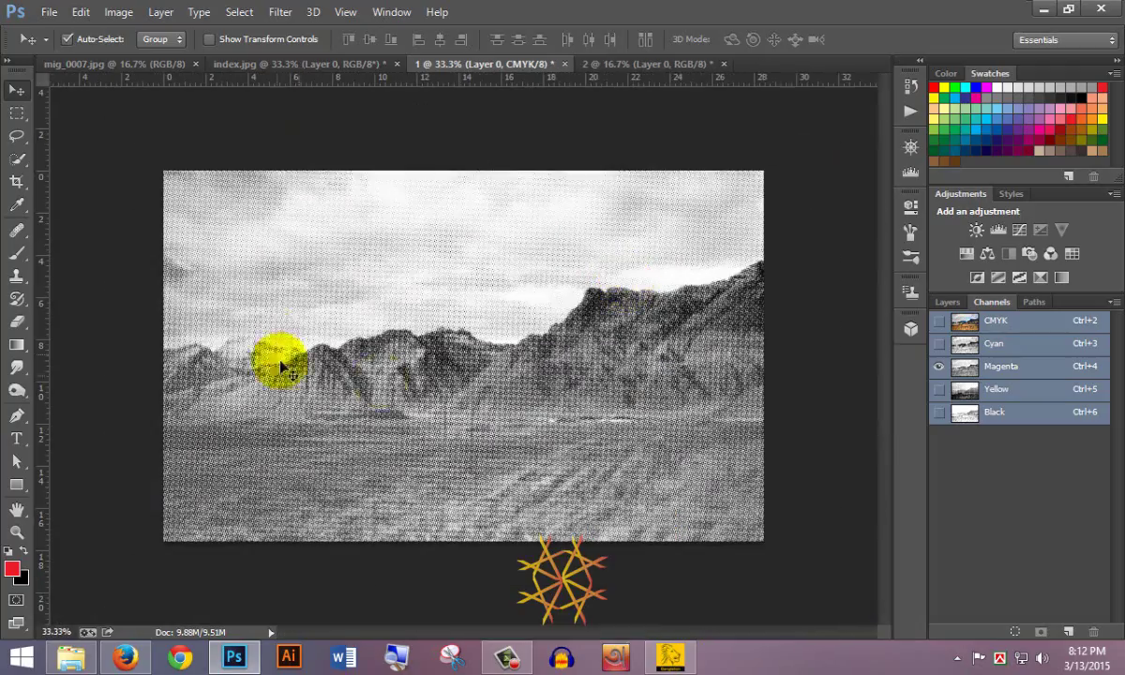
{"action": "left_click", "coordinate": [939, 391]}
{"action": "left_click", "coordinate": [939, 366]}
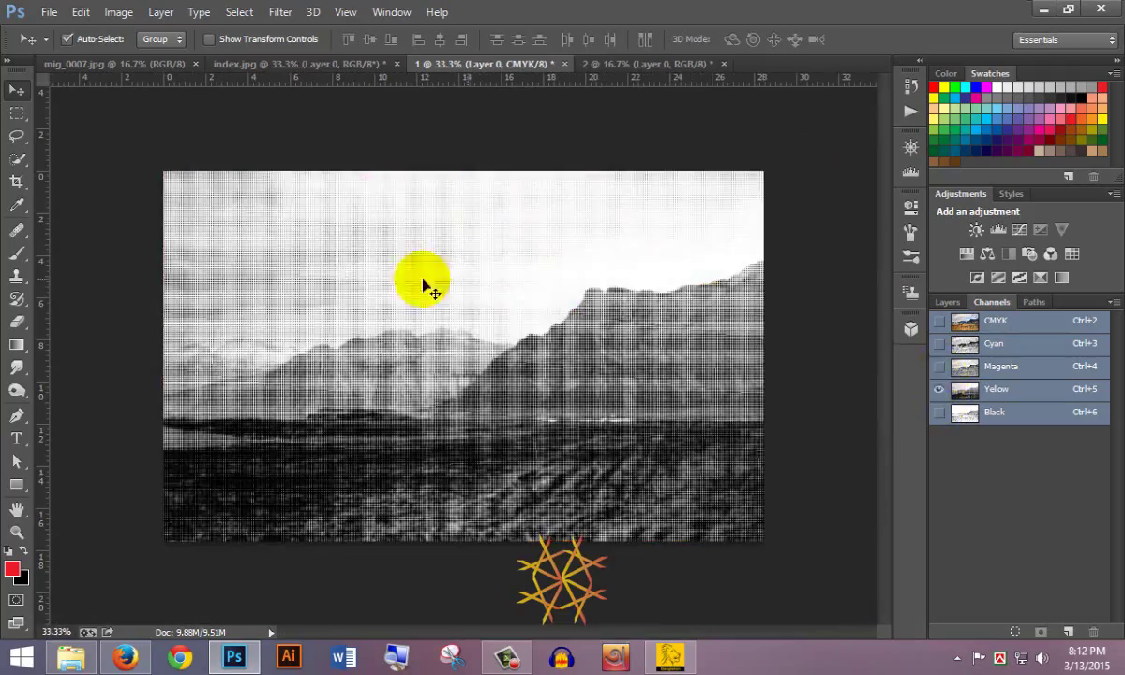
{"action": "left_click", "coordinate": [562, 388]}
{"action": "left_click", "coordinate": [563, 387]}
{"action": "left_click", "coordinate": [563, 387]}
{"action": "left_click", "coordinate": [566, 384]}
{"action": "left_click", "coordinate": [565, 384]}
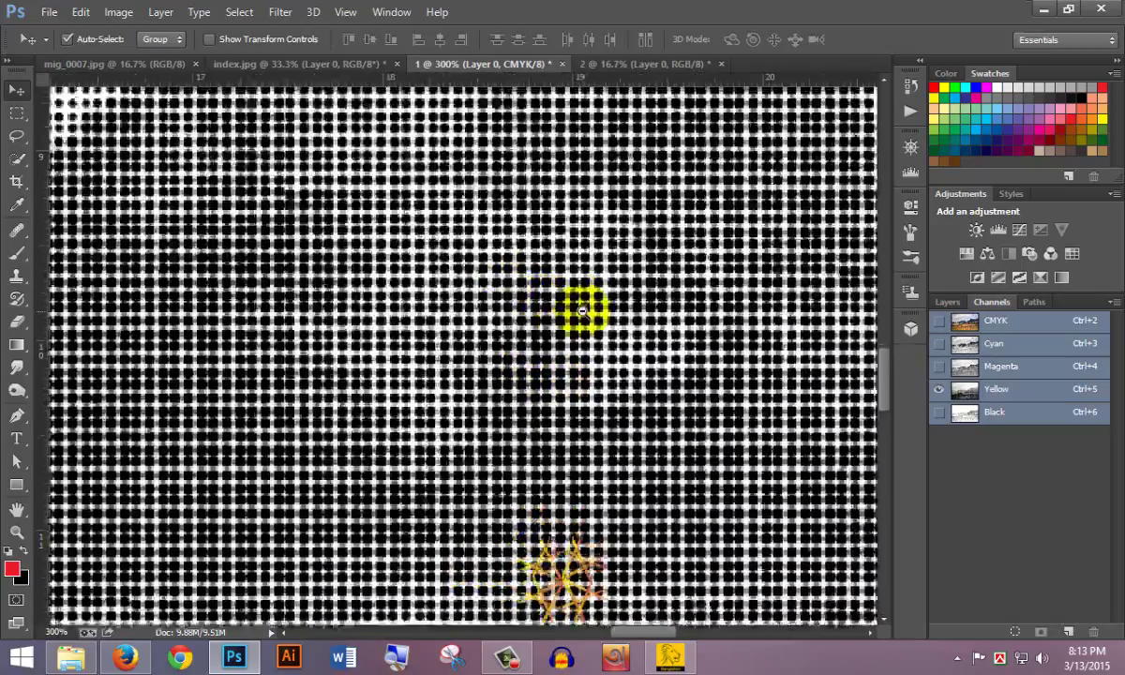
Show only the black channel and view the whole landscape image in it.
{"action": "left_click", "coordinate": [581, 310], "text": "alt"}
{"action": "left_click", "coordinate": [581, 310], "text": "alt"}
{"action": "left_click", "coordinate": [581, 310], "text": "alt"}
{"action": "left_click", "coordinate": [582, 310], "text": "alt"}
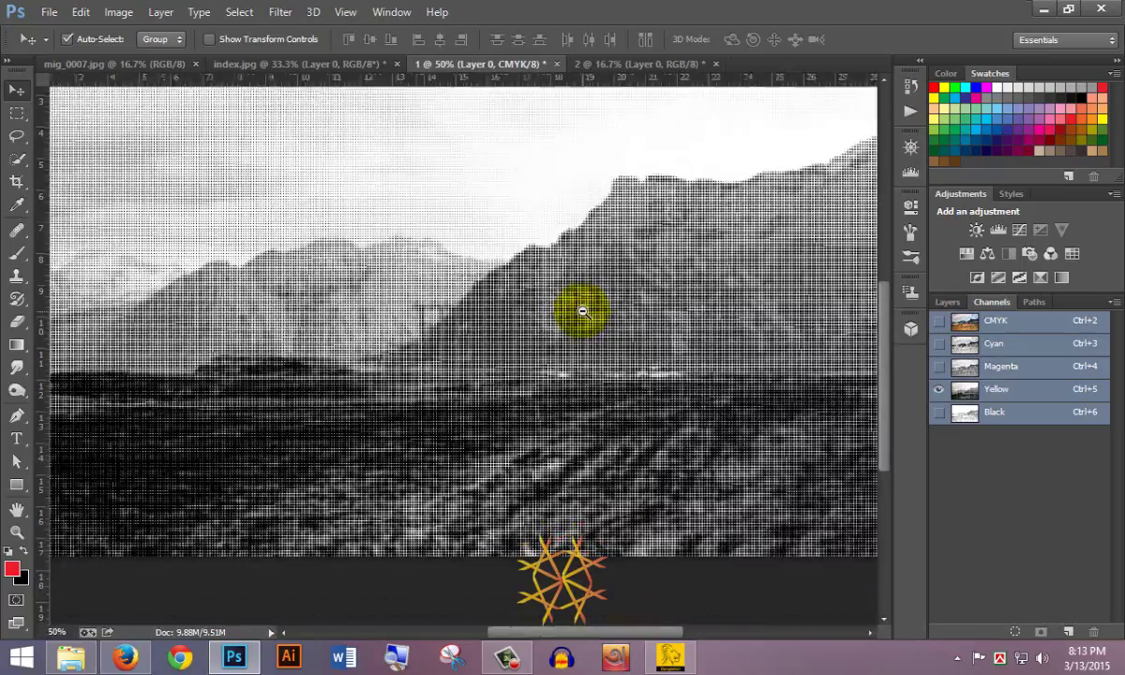
{"action": "left_click", "coordinate": [581, 310], "text": "alt"}
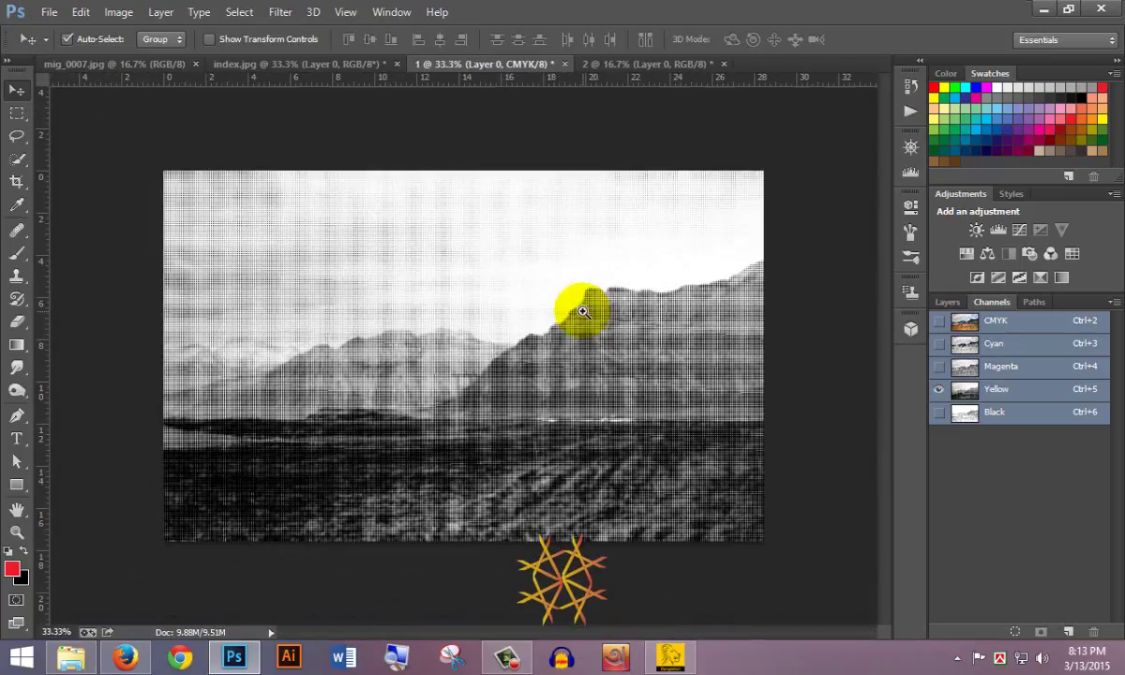
{"action": "left_click", "coordinate": [940, 414]}
{"action": "left_click", "coordinate": [940, 391]}
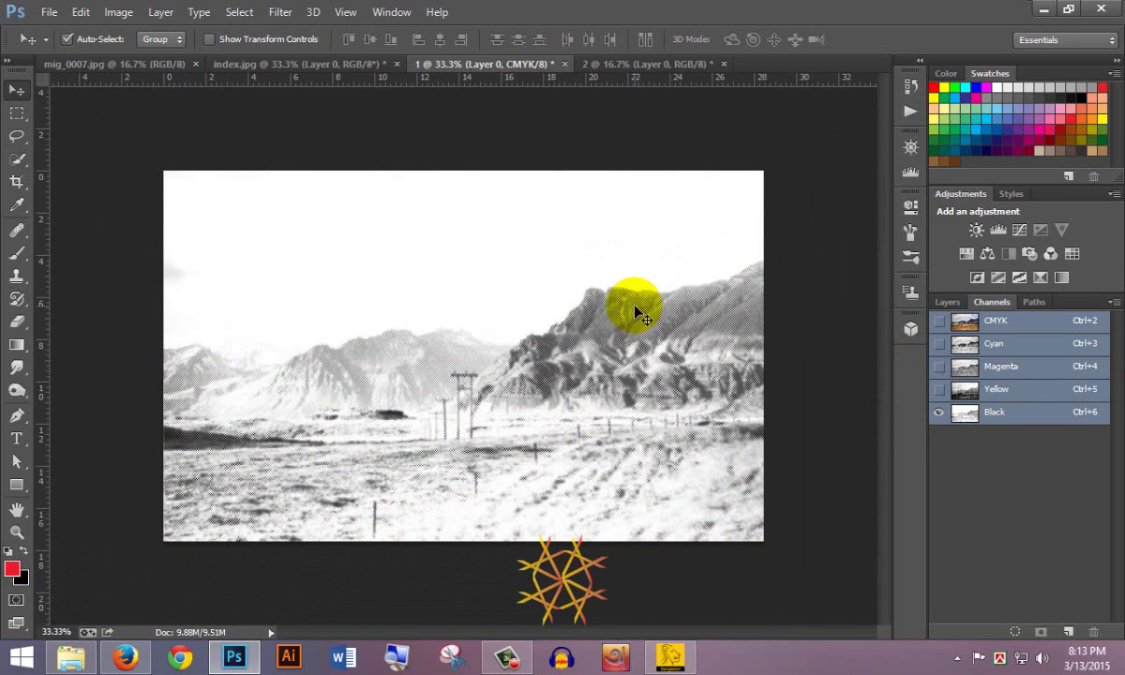
In document 2, select the printed skull artwork with a rectangular marquee and crop away the white paper margins.
{"action": "left_click", "coordinate": [633, 64]}
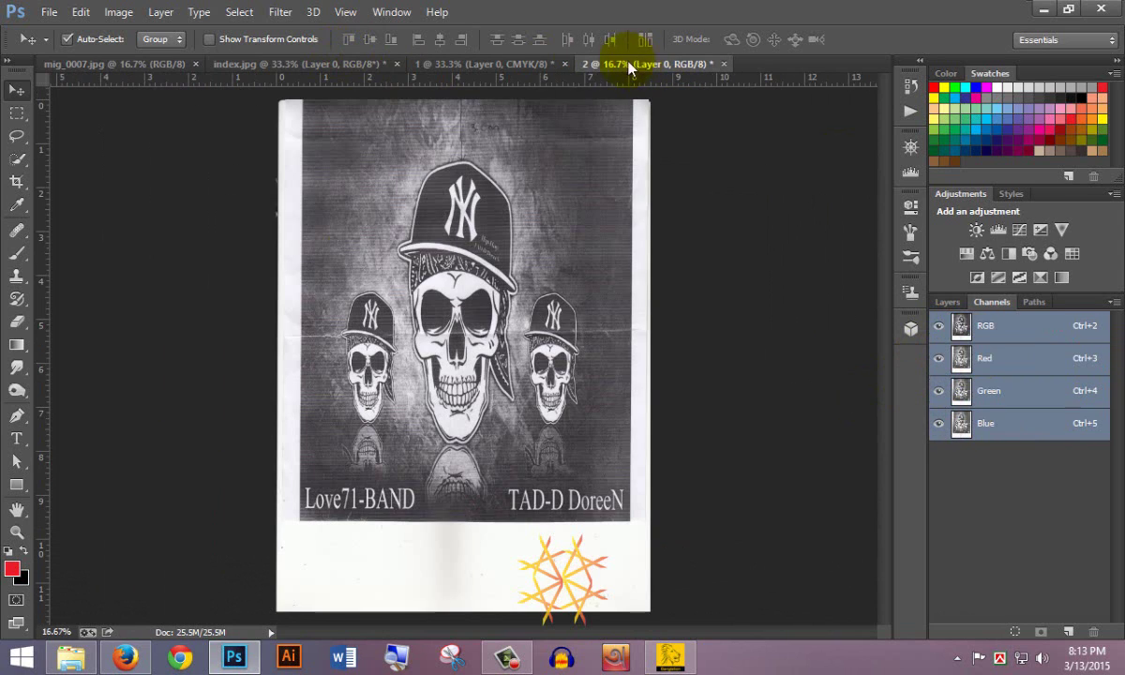
{"action": "left_click", "coordinate": [947, 302]}
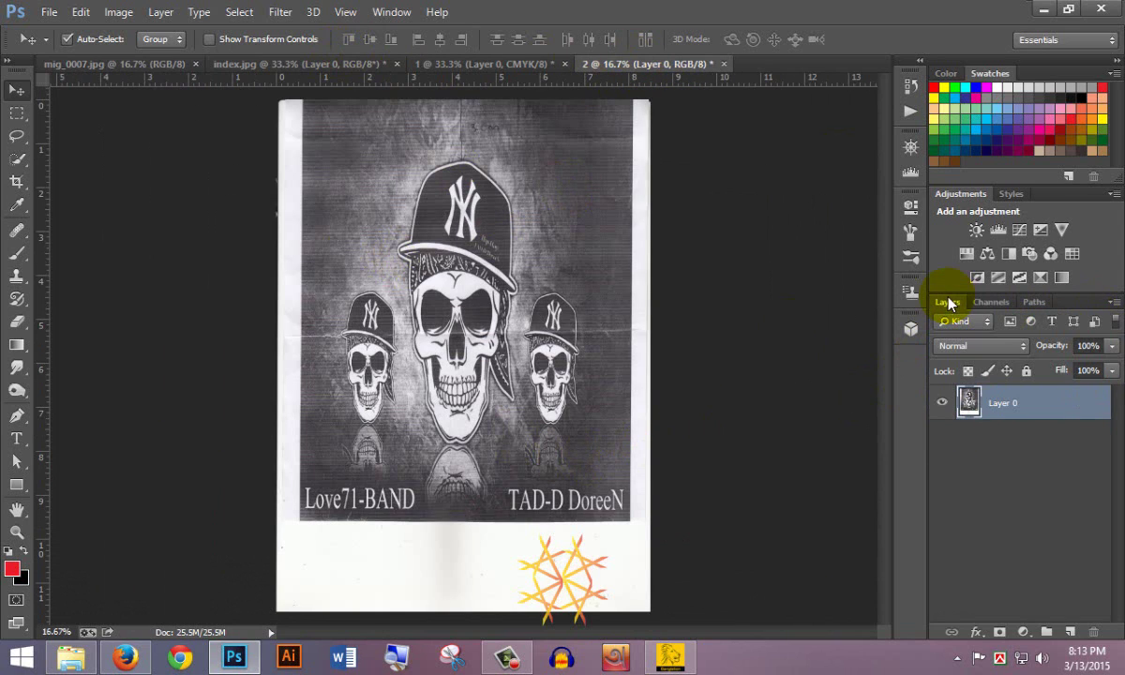
{"action": "left_click", "coordinate": [16, 113]}
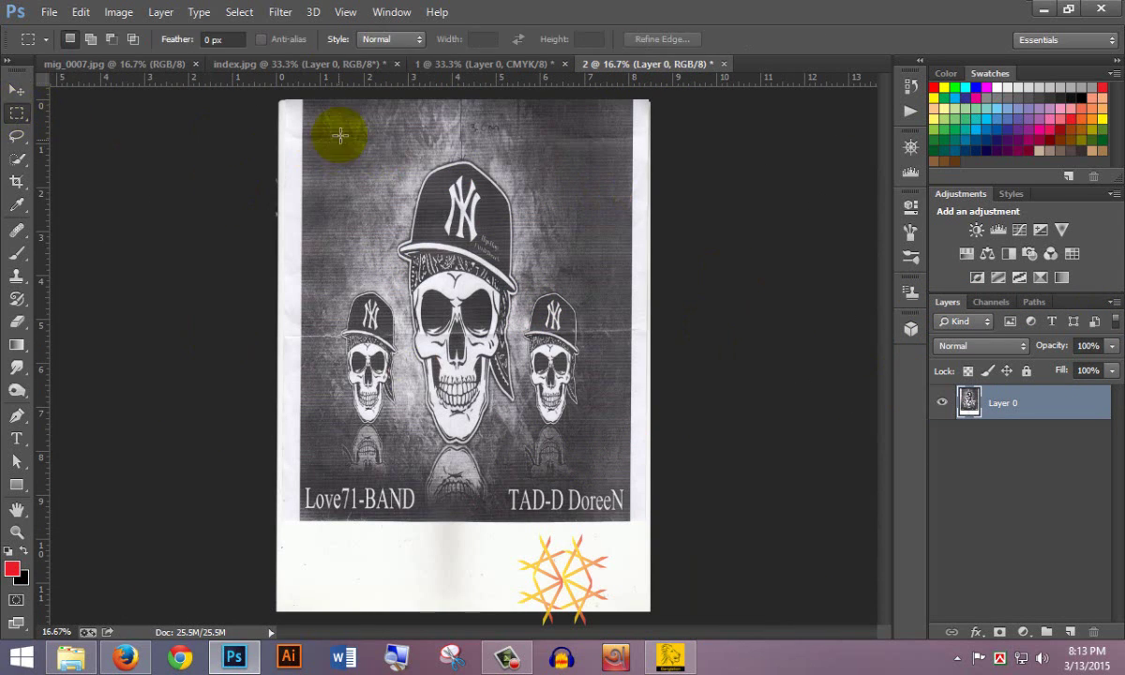
{"action": "left_click_drag", "start_coordinate": [302, 98], "coordinate": [627, 520]}
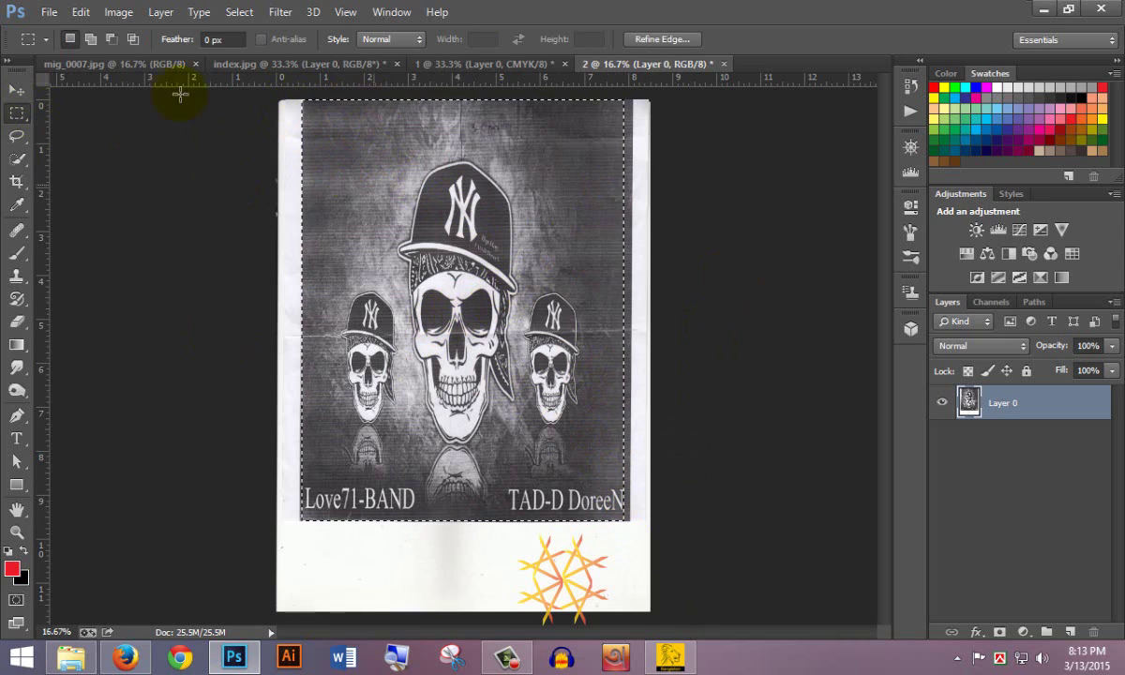
{"action": "left_click", "coordinate": [119, 13]}
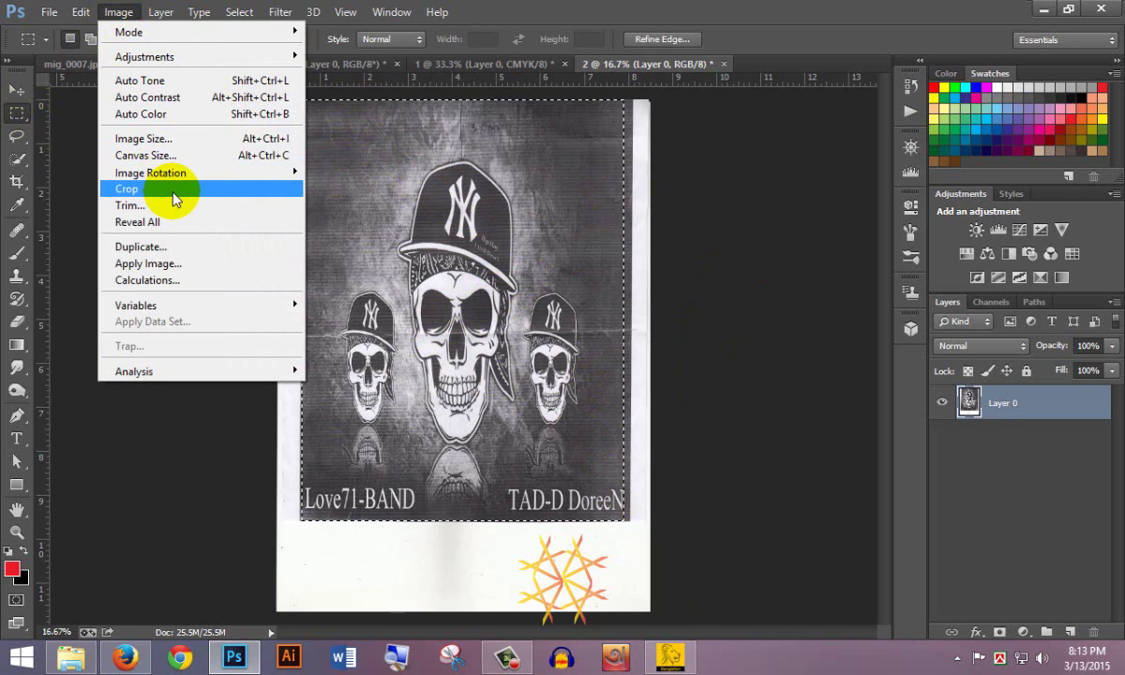
{"action": "left_click", "coordinate": [174, 196]}
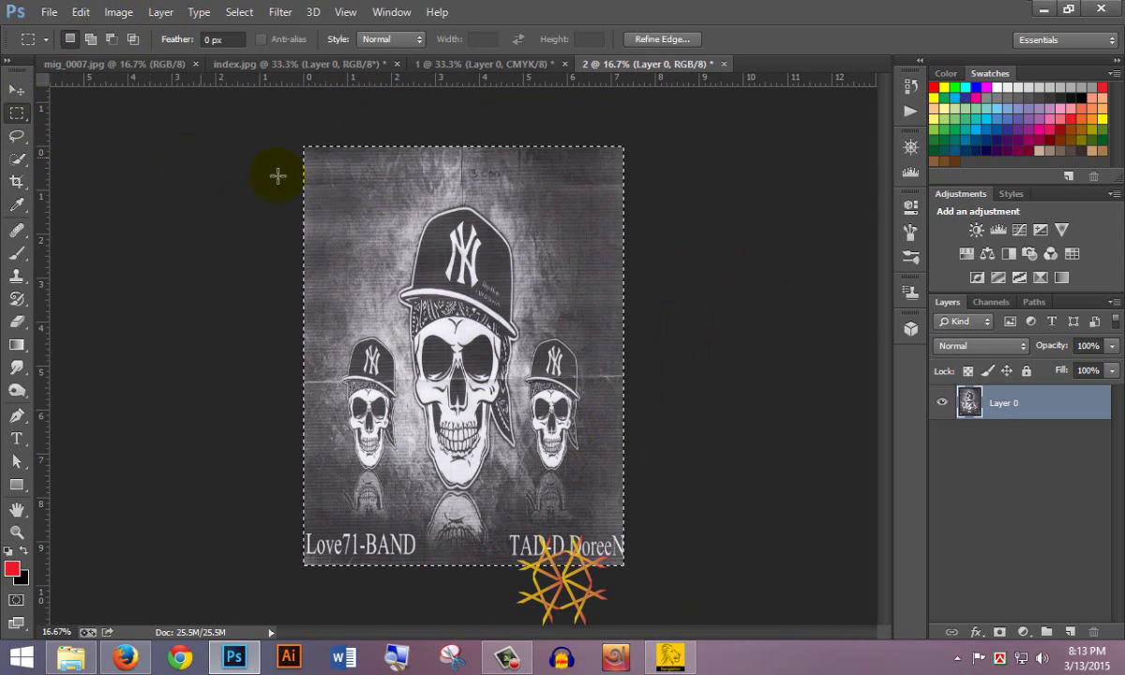
Convert the cropped skull image to CMYK Color, accepting the default profile, and clear the selection.
{"action": "left_click", "coordinate": [1001, 306]}
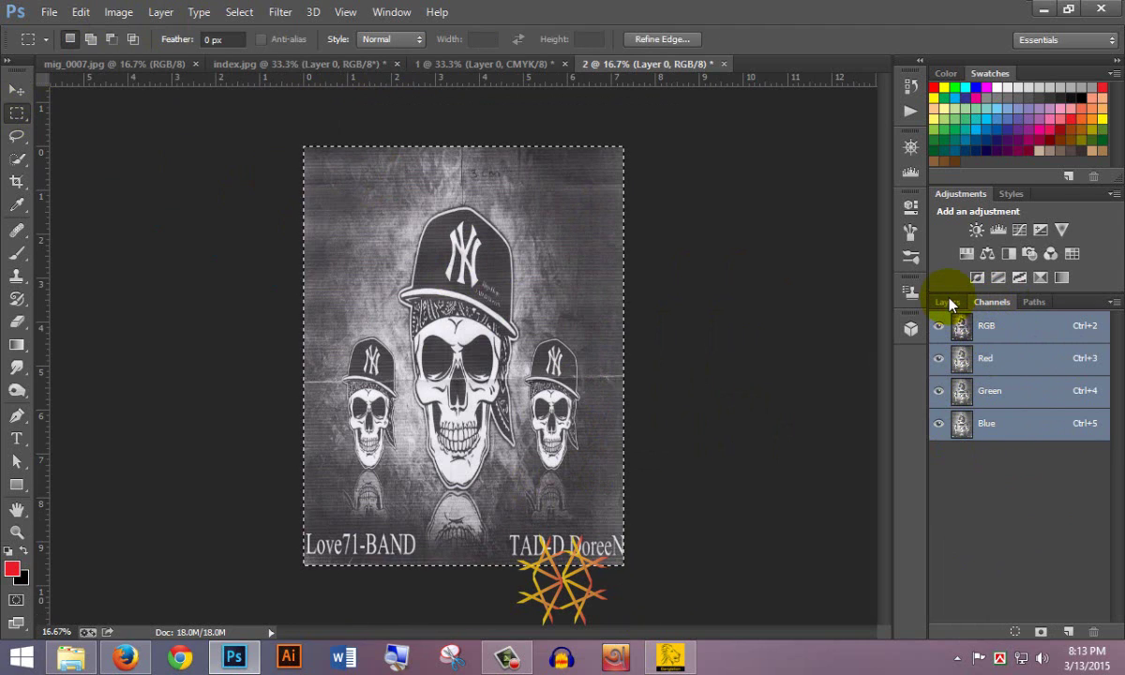
{"action": "left_click", "coordinate": [118, 12]}
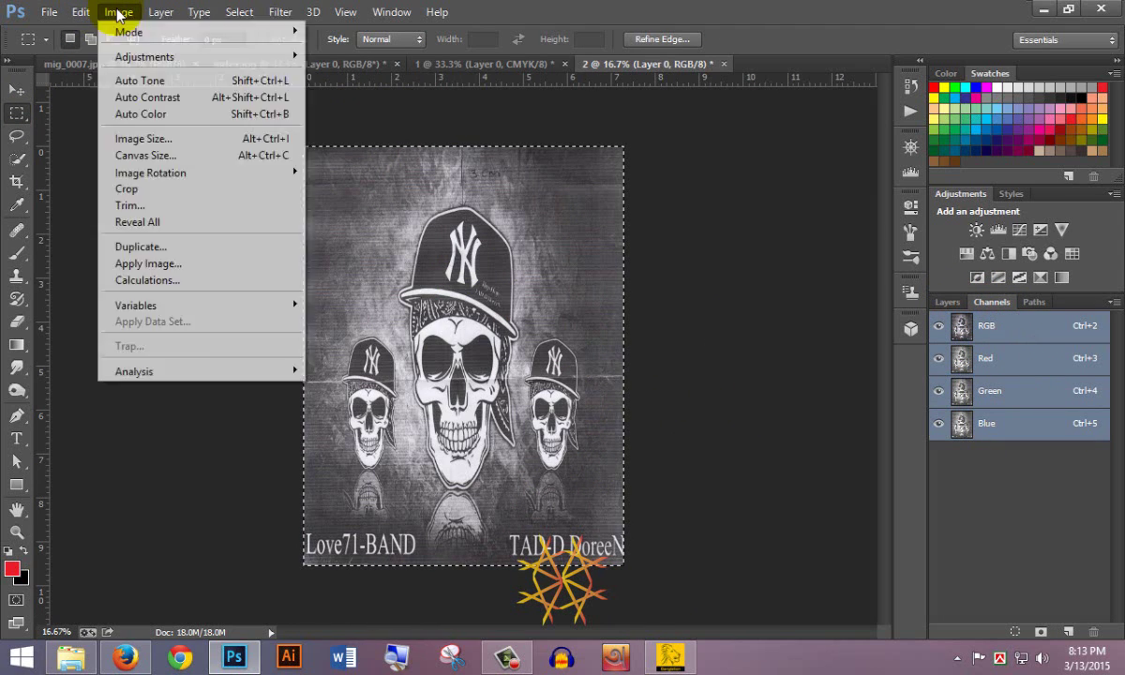
{"action": "mouse_move", "coordinate": [129, 32]}
{"action": "left_click", "coordinate": [366, 114]}
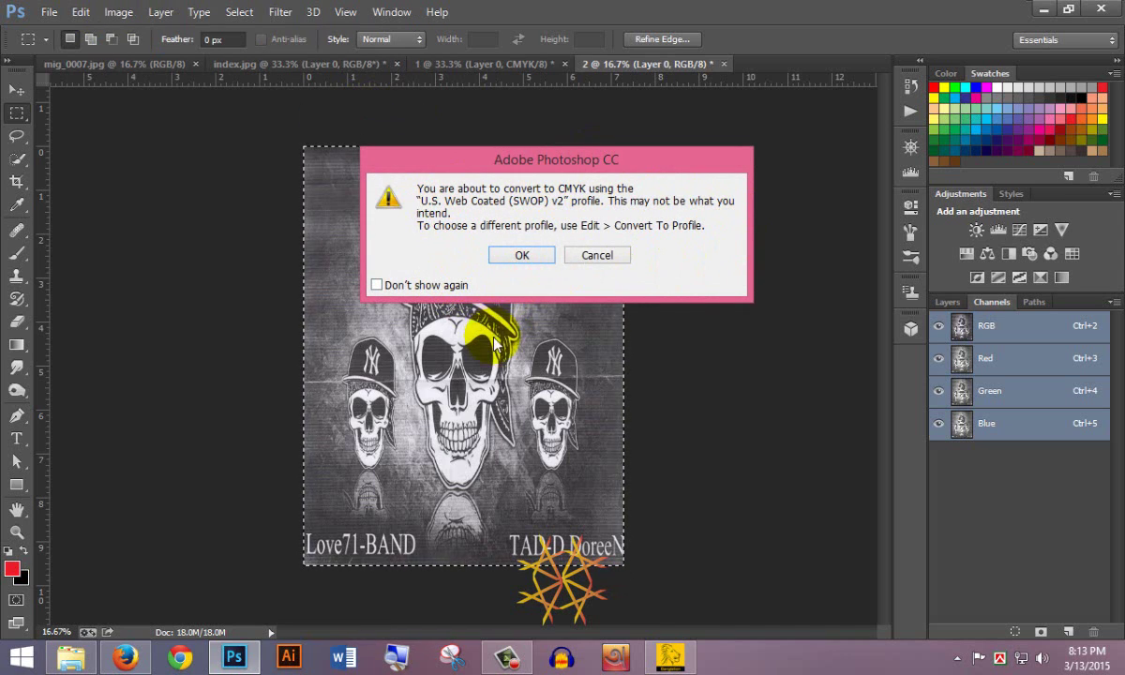
{"action": "left_click", "coordinate": [523, 256]}
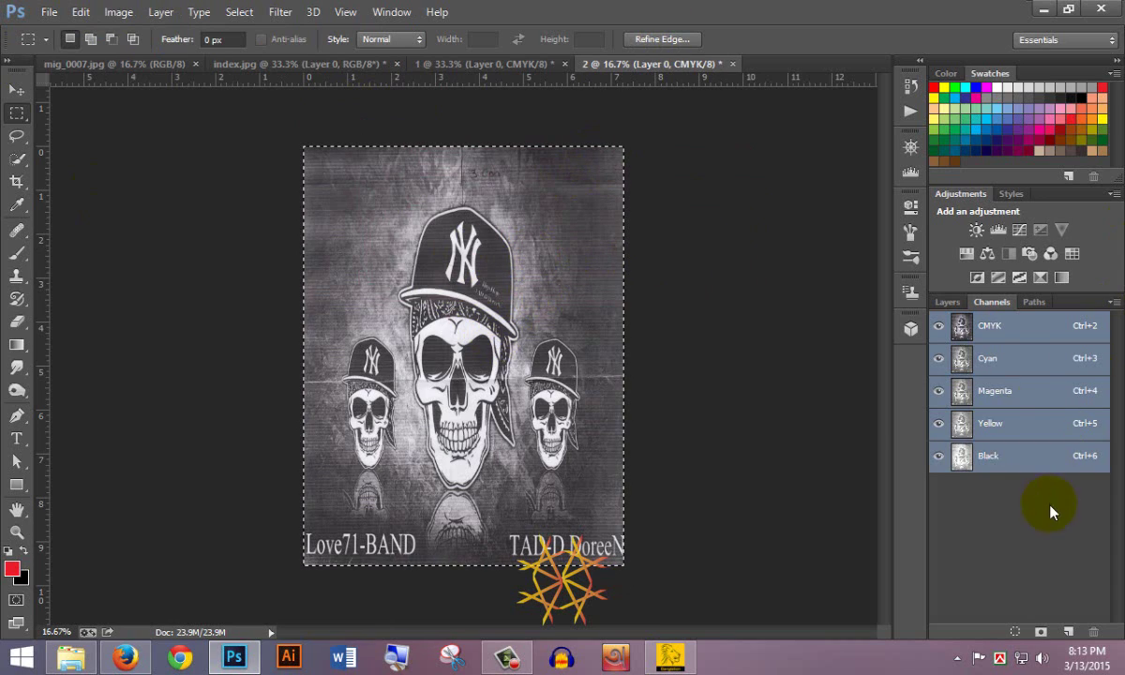
{"action": "key", "text": "ctrl+d"}
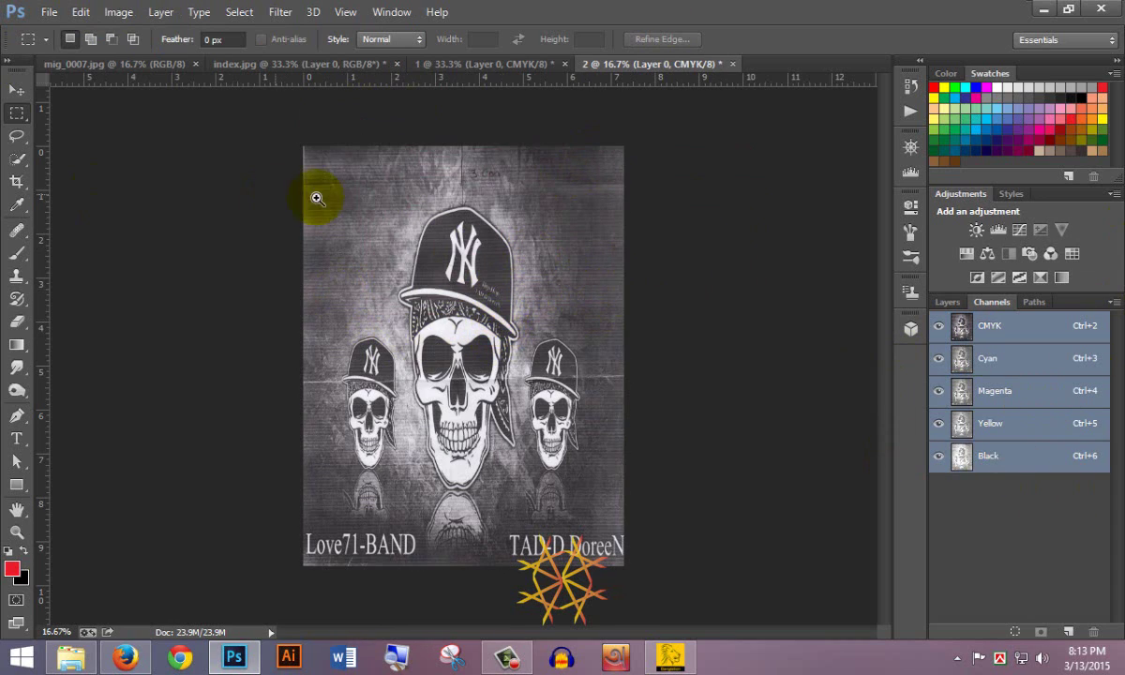
{"action": "left_click", "coordinate": [504, 293], "text": "ctrl"}
{"action": "left_click", "coordinate": [526, 300], "text": "ctrl"}
{"action": "left_click", "coordinate": [291, 215], "text": "alt"}
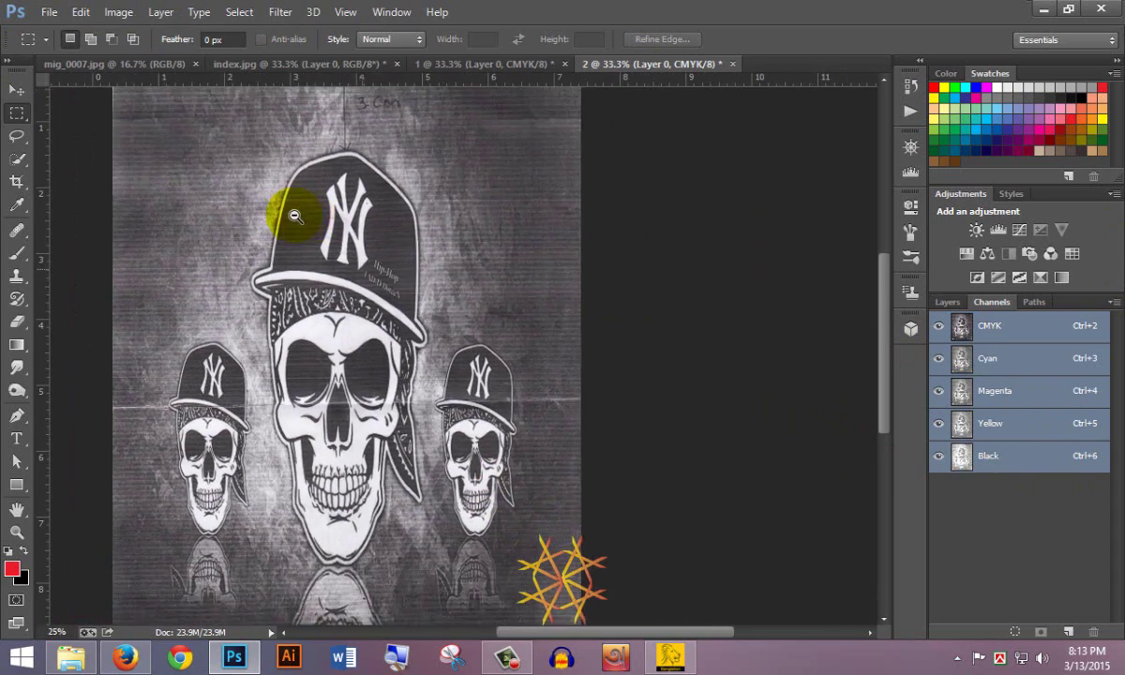
{"action": "left_click", "coordinate": [286, 214], "text": "alt"}
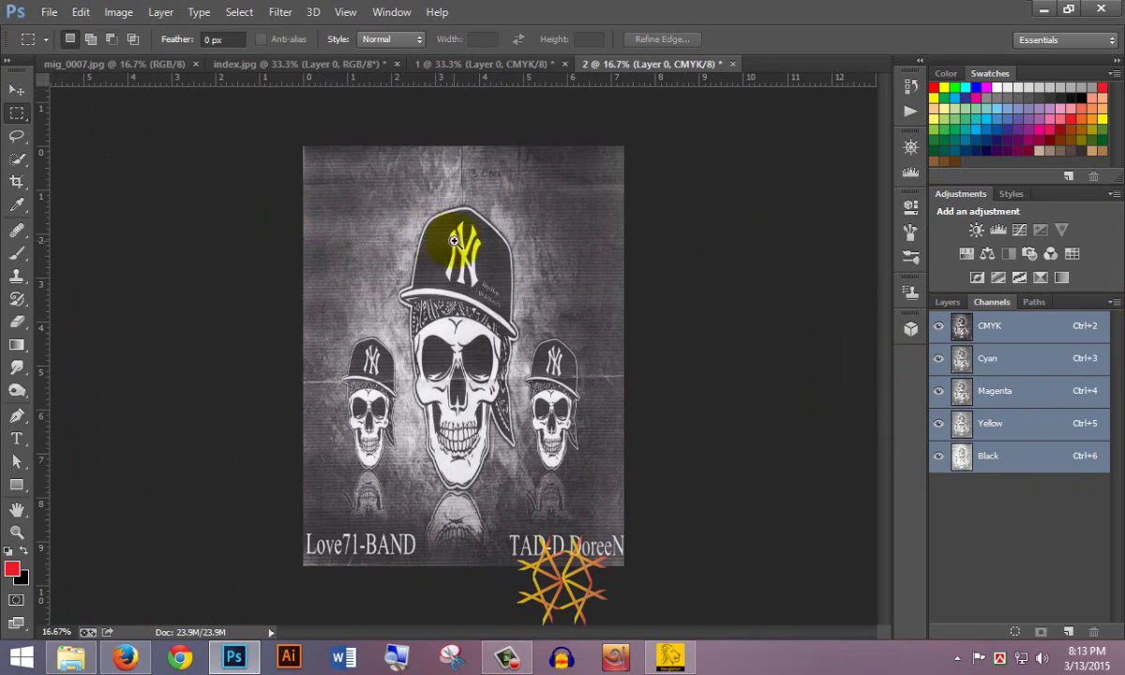
Try Color Halftone on the skull image with a 10-pixel maximum radius and screen angles of 75, 75, 0 and 45 for Channels 1 to 4.
{"action": "left_click", "coordinate": [279, 13]}
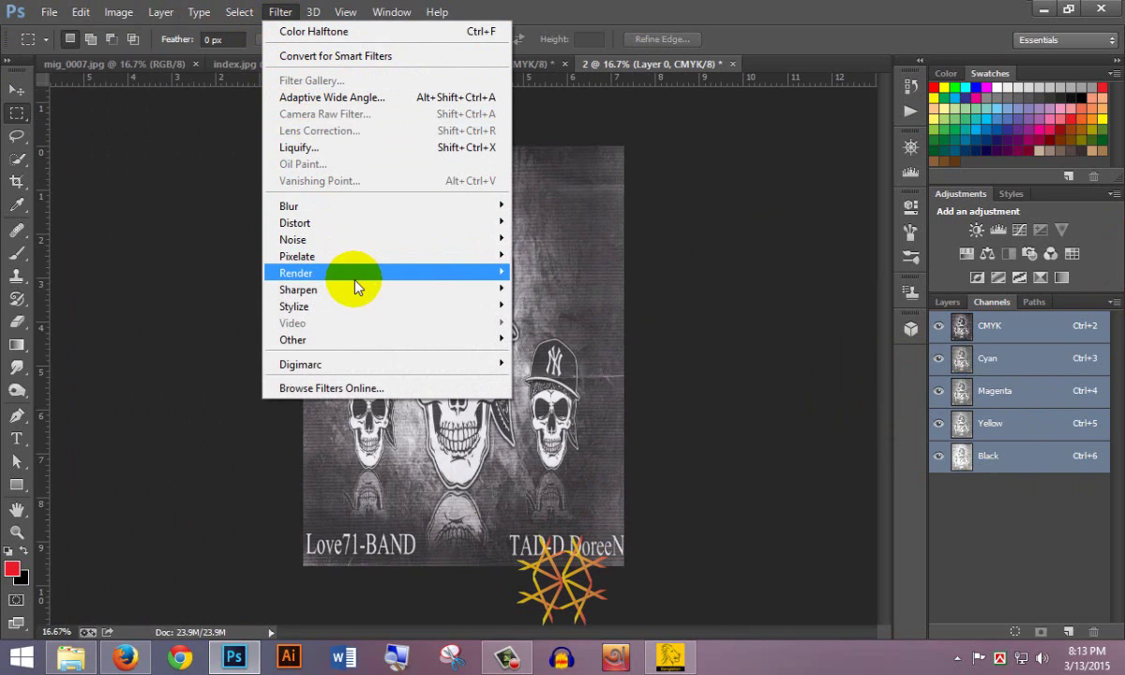
{"action": "mouse_move", "coordinate": [433, 256]}
{"action": "left_click", "coordinate": [553, 254]}
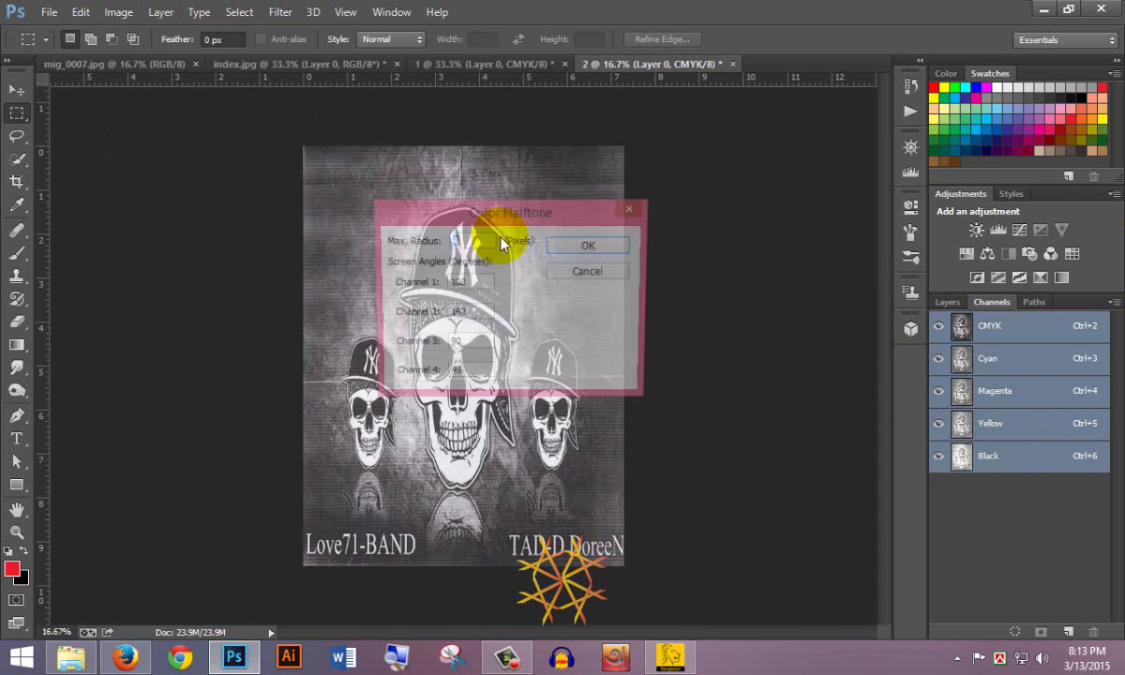
{"action": "left_click_drag", "start_coordinate": [514, 212], "coordinate": [636, 143]}
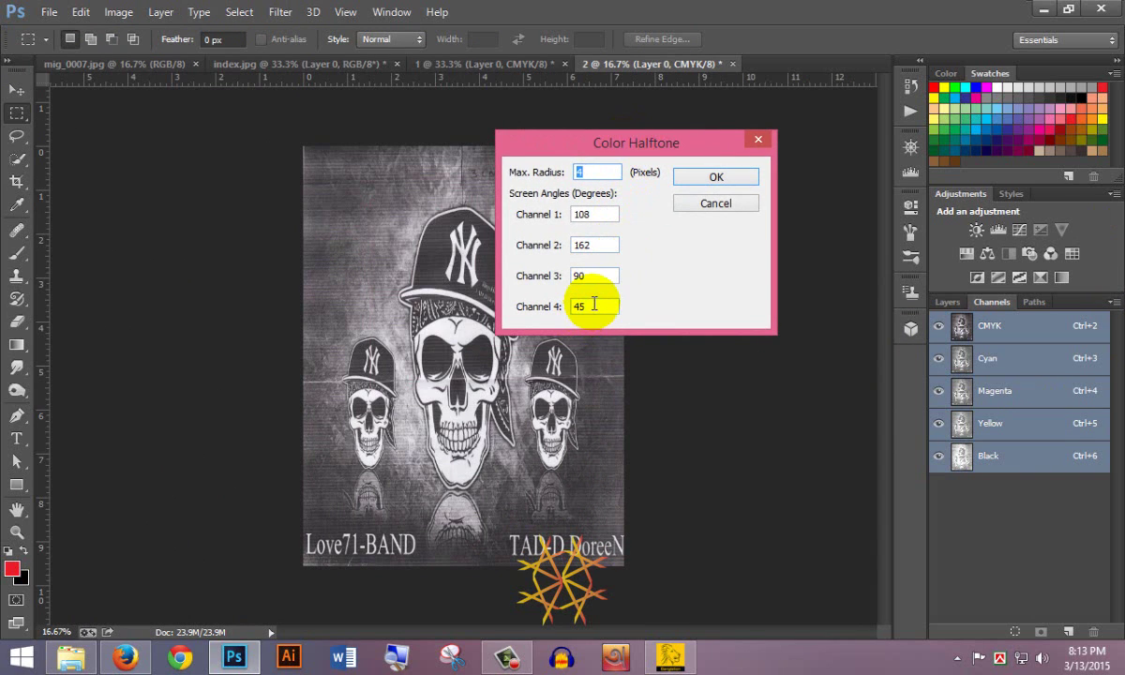
{"action": "double_click", "coordinate": [575, 276]}
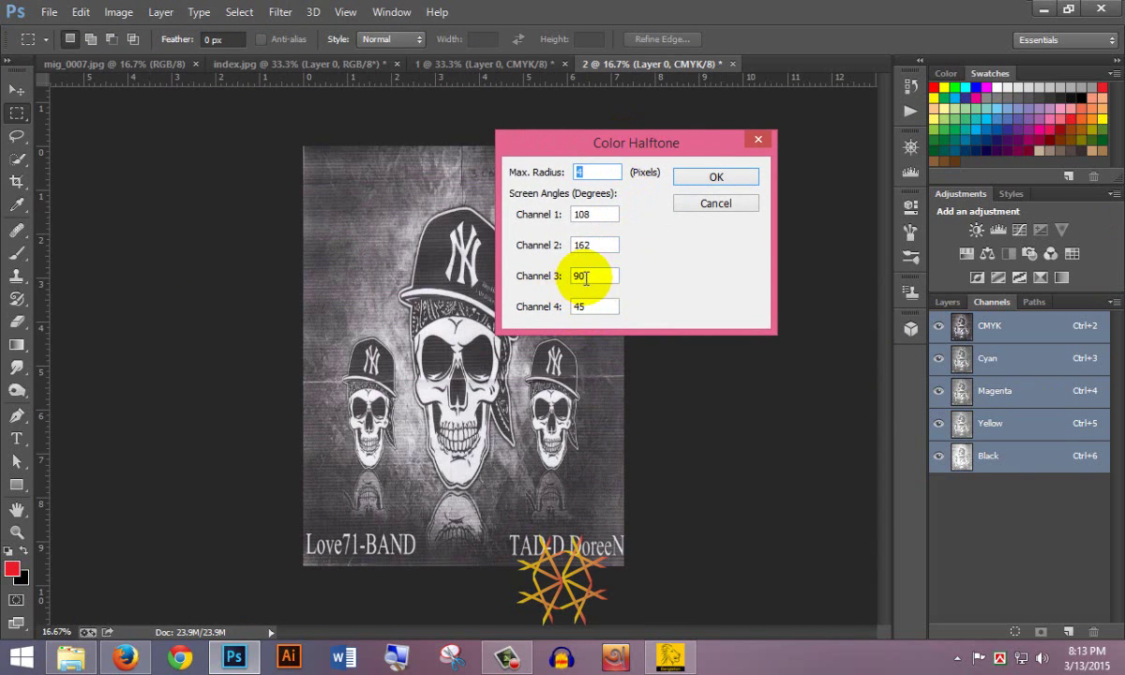
{"action": "type", "text": "0"}
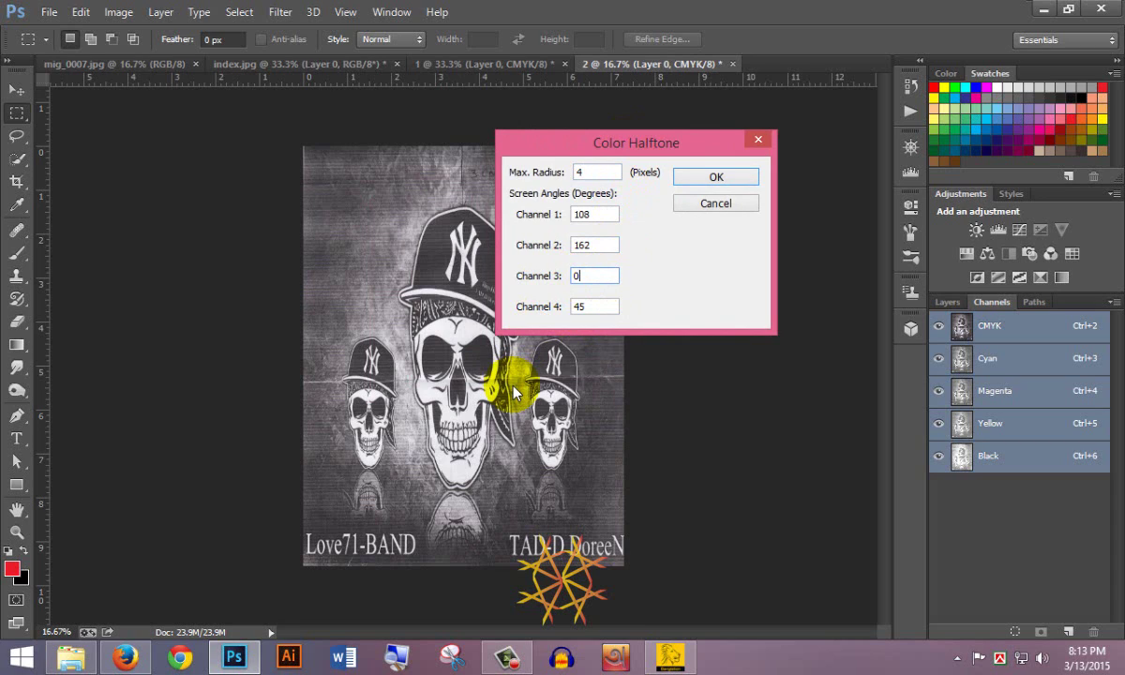
{"action": "double_click", "coordinate": [586, 245]}
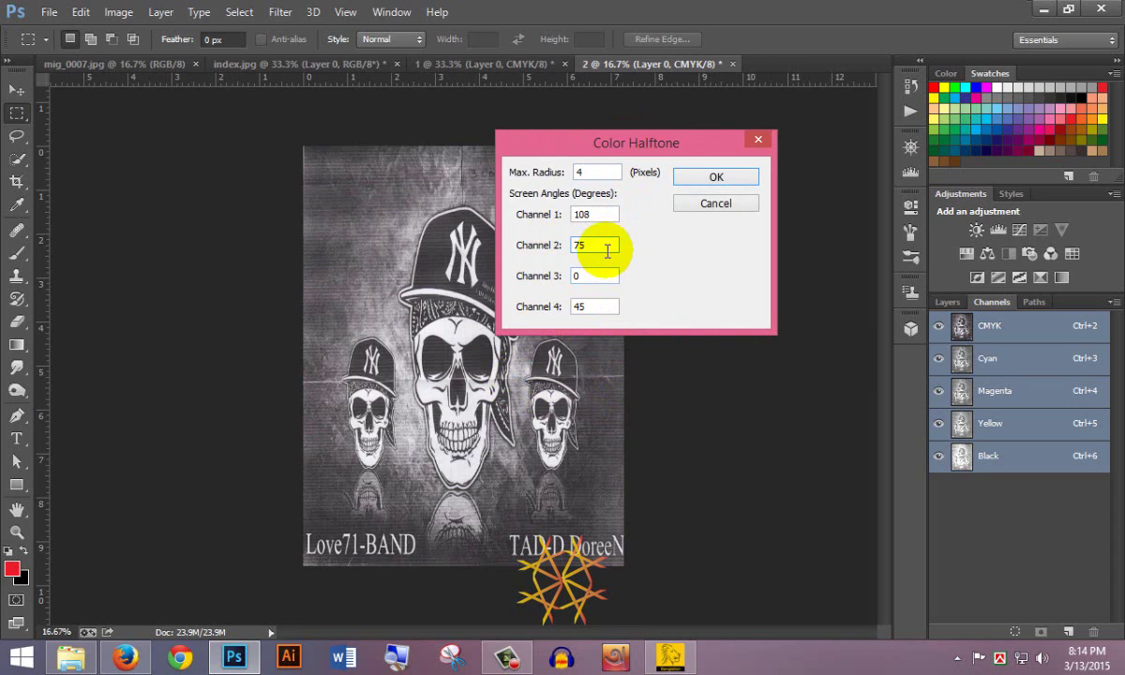
{"action": "double_click", "coordinate": [586, 214]}
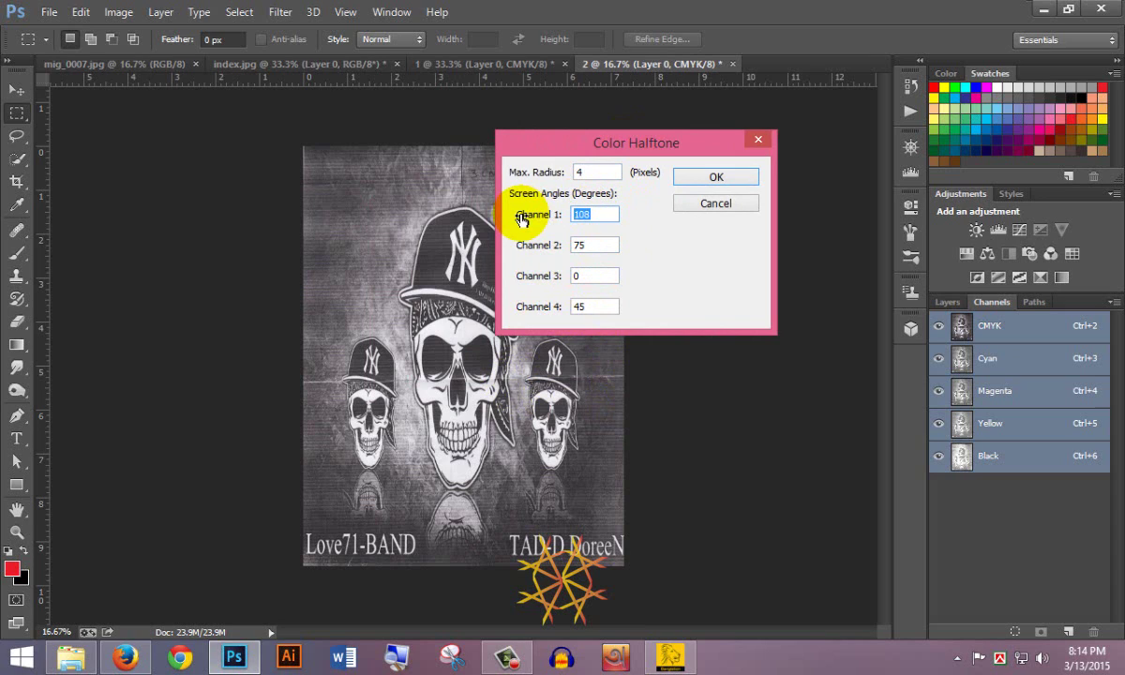
{"action": "double_click", "coordinate": [588, 173]}
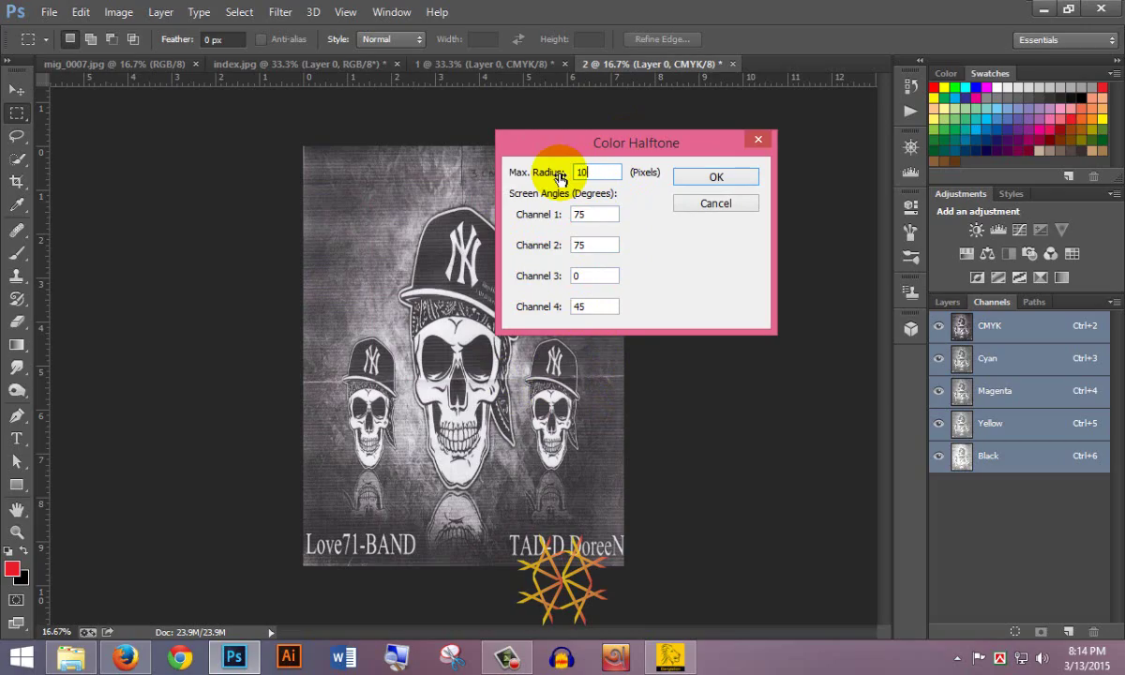
{"action": "left_click", "coordinate": [715, 176]}
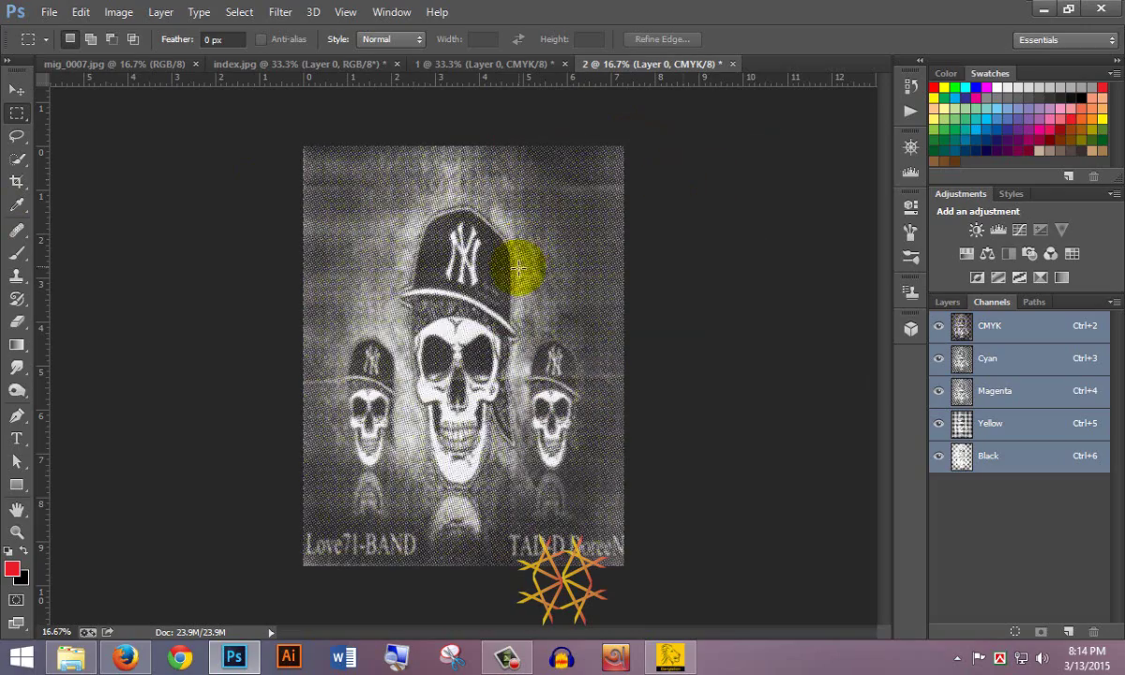
Examine the halftone dots around the central cap's brim at close range, and undo the halftone.
{"action": "scroll", "coordinate": [442, 286], "scroll_direction": "up", "scroll_amount": 3}
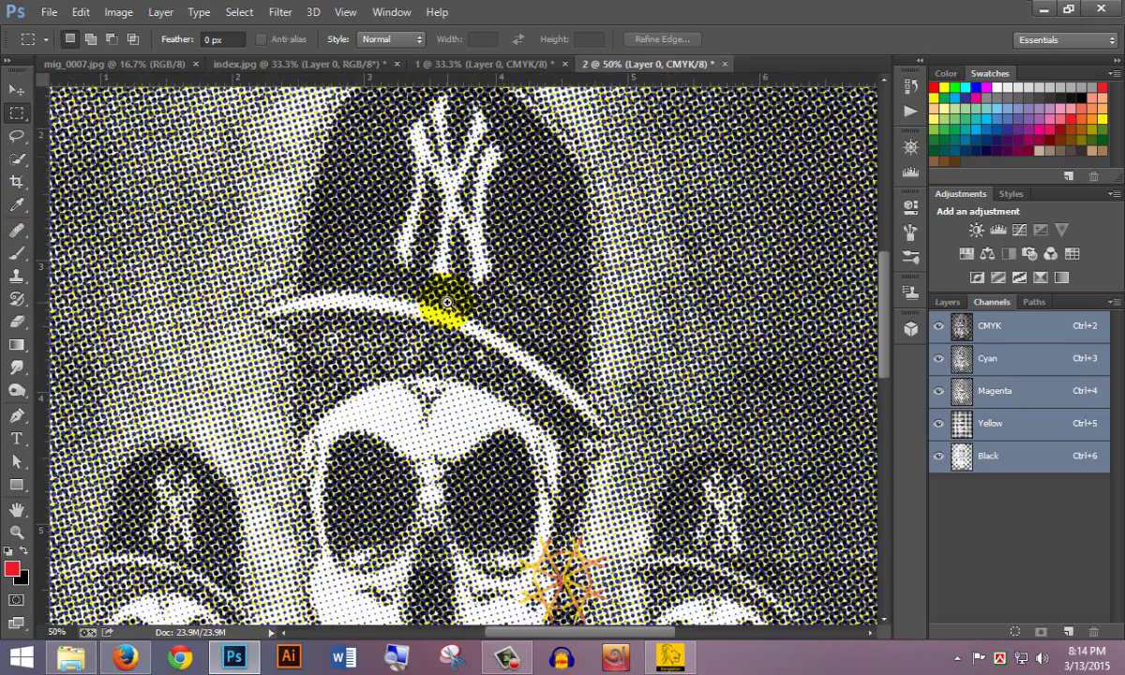
{"action": "scroll", "coordinate": [447, 302], "scroll_direction": "up", "scroll_amount": 3}
{"action": "scroll", "coordinate": [551, 250], "scroll_direction": "down", "scroll_amount": 4}
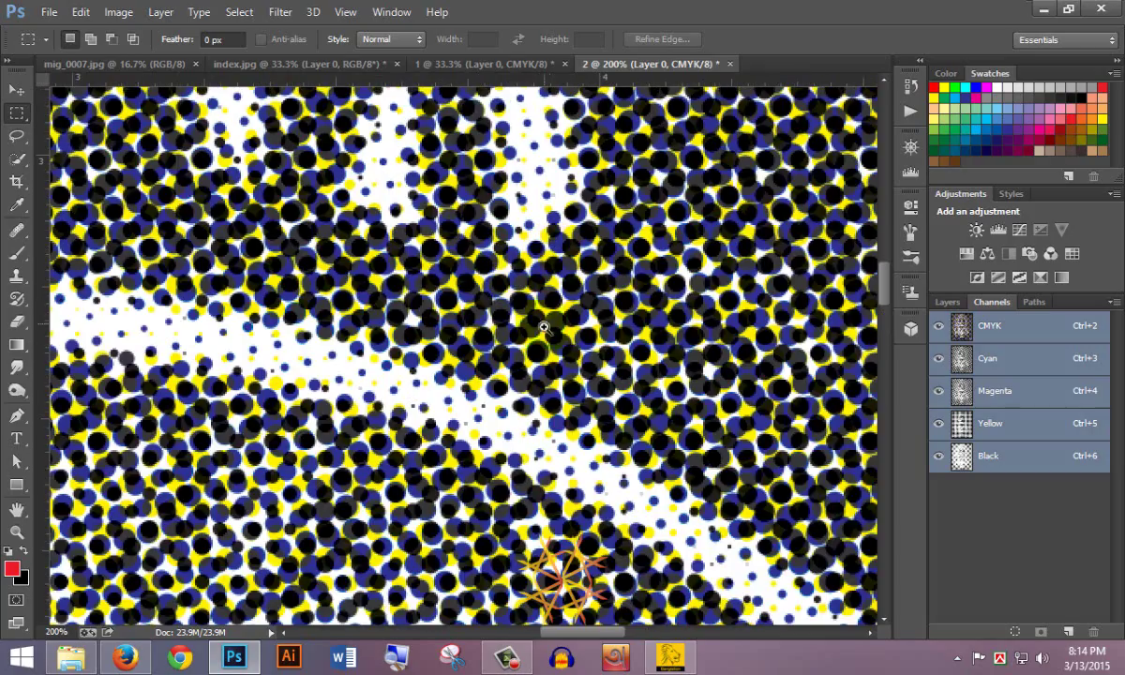
{"action": "scroll", "coordinate": [594, 400], "scroll_direction": "down", "scroll_amount": 3}
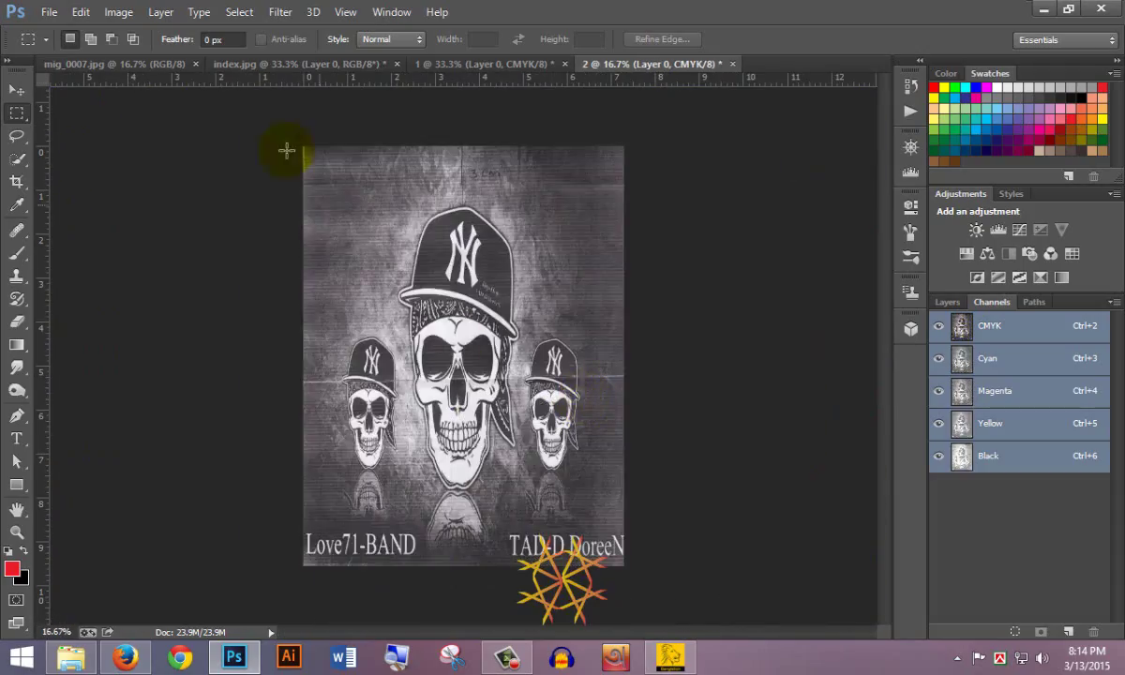
Start Color Halftone on the skull image and set the screen angles to 162 for Channel 2 and 75 for Channel 3.
{"action": "left_click", "coordinate": [281, 11]}
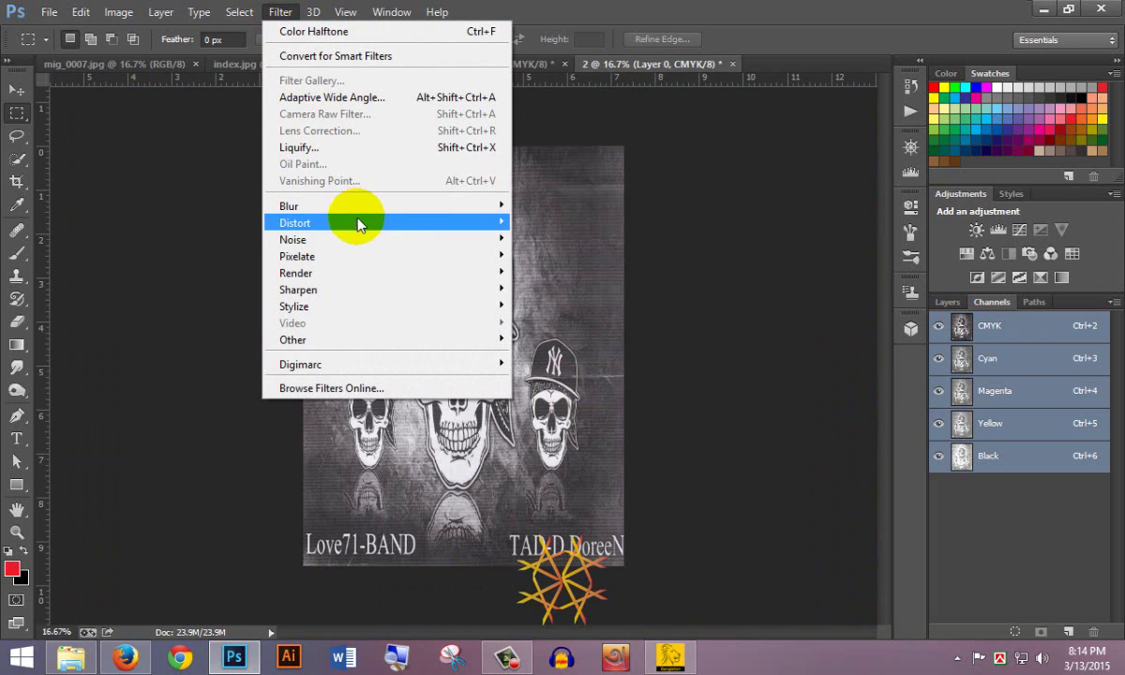
{"action": "mouse_move", "coordinate": [447, 264]}
{"action": "left_click", "coordinate": [578, 256]}
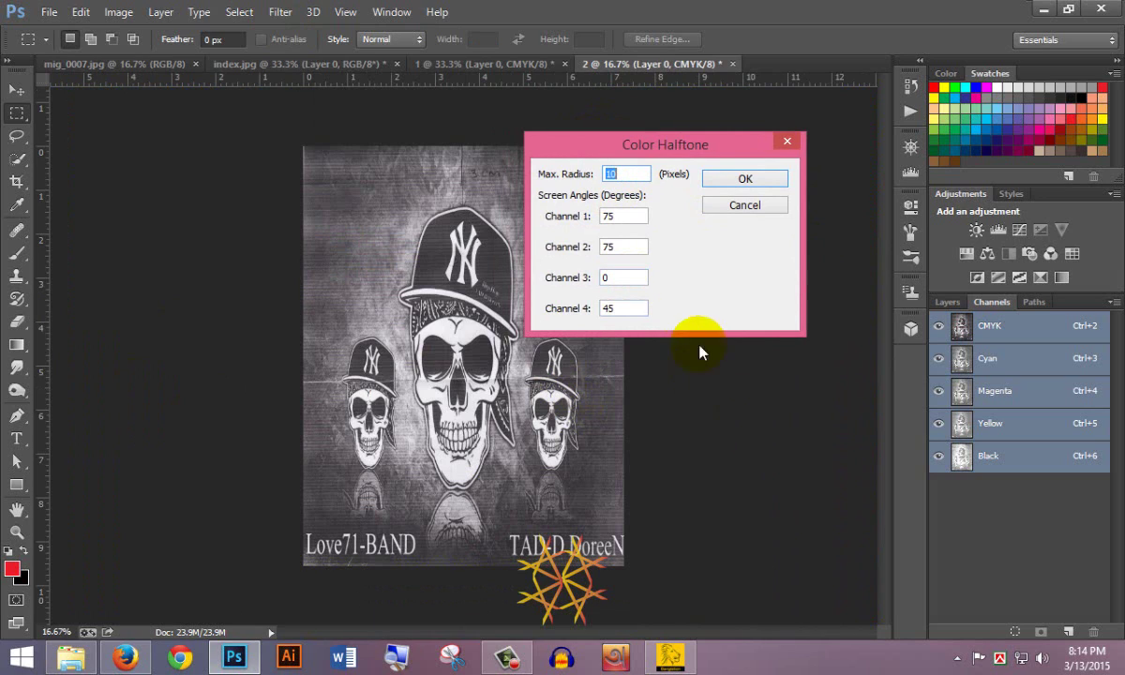
{"action": "double_click", "coordinate": [607, 279]}
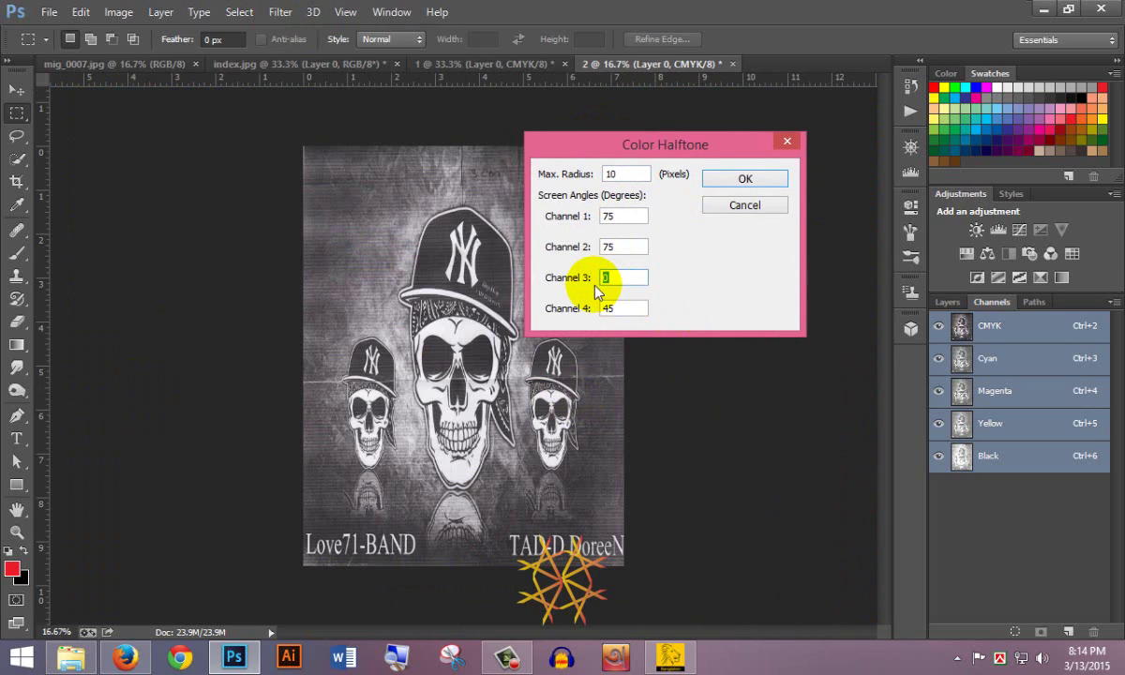
{"action": "double_click", "coordinate": [611, 245]}
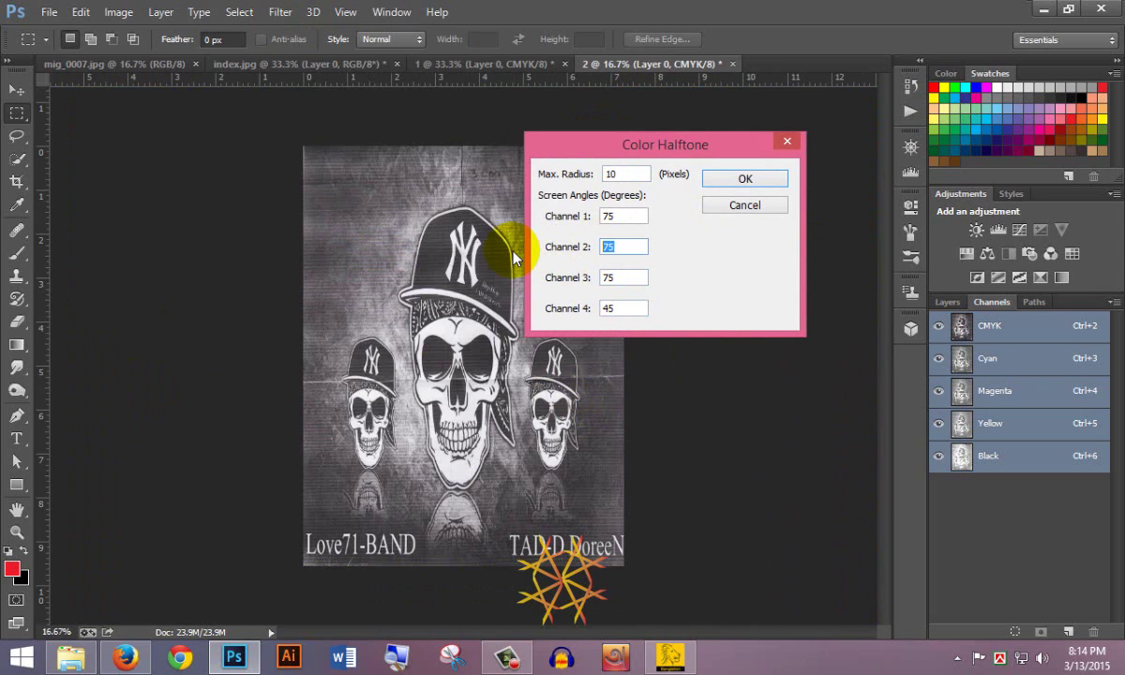
{"action": "type", "text": "100"}
{"action": "double_click", "coordinate": [615, 216]}
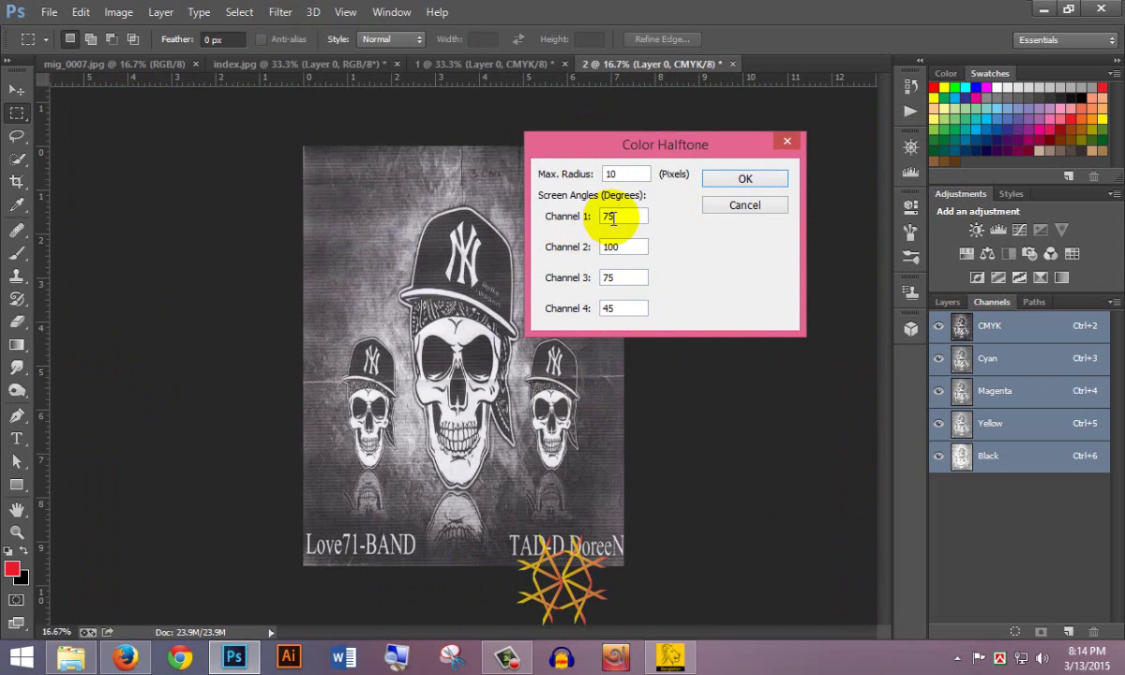
{"action": "double_click", "coordinate": [624, 246]}
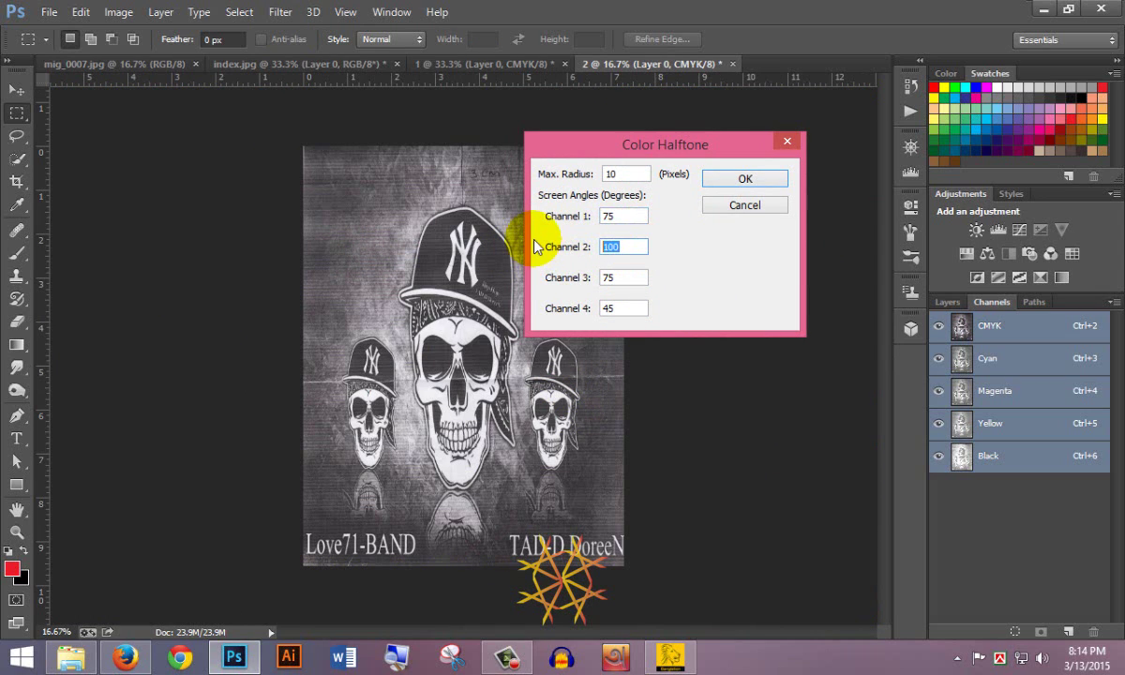
{"action": "type", "text": "162"}
Set the Channel 1 screen angle to 100 and the maximum radius to 4 pixels, and apply the halftone.
{"action": "double_click", "coordinate": [619, 215]}
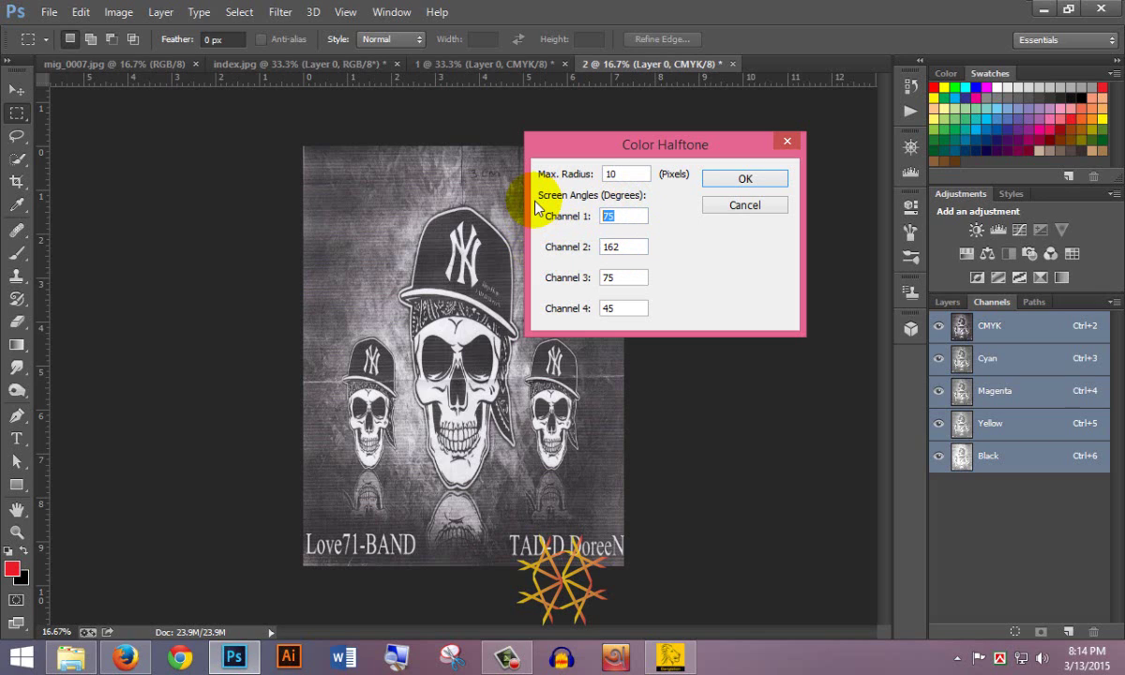
{"action": "type", "text": "100"}
{"action": "double_click", "coordinate": [605, 174]}
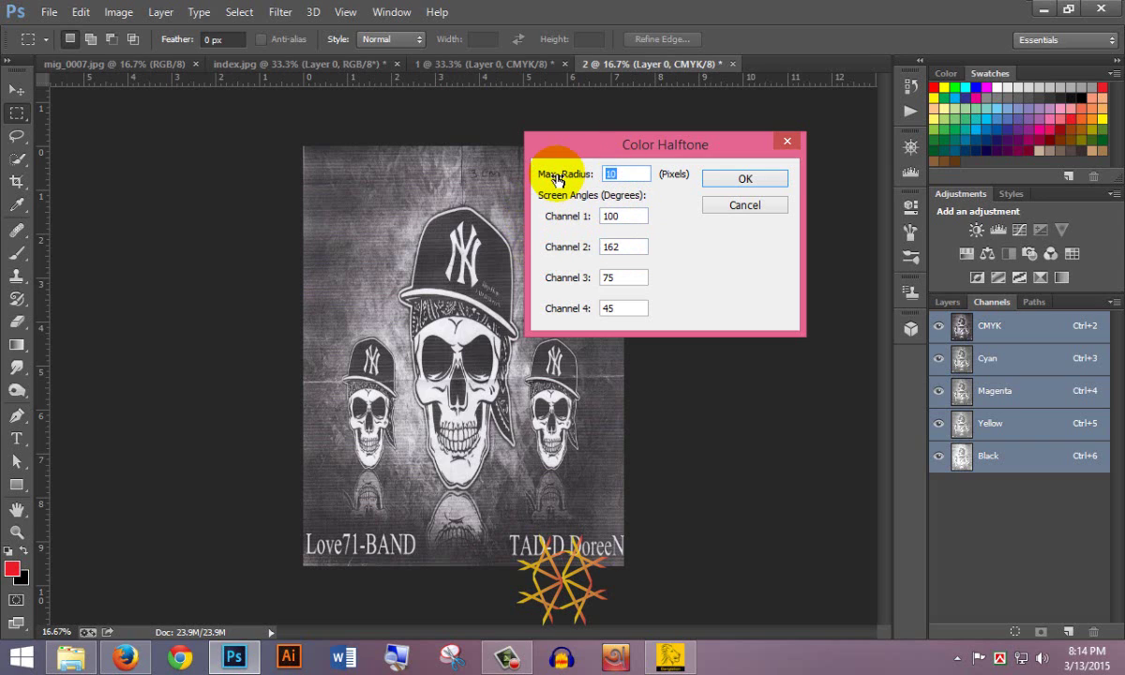
{"action": "type", "text": "4"}
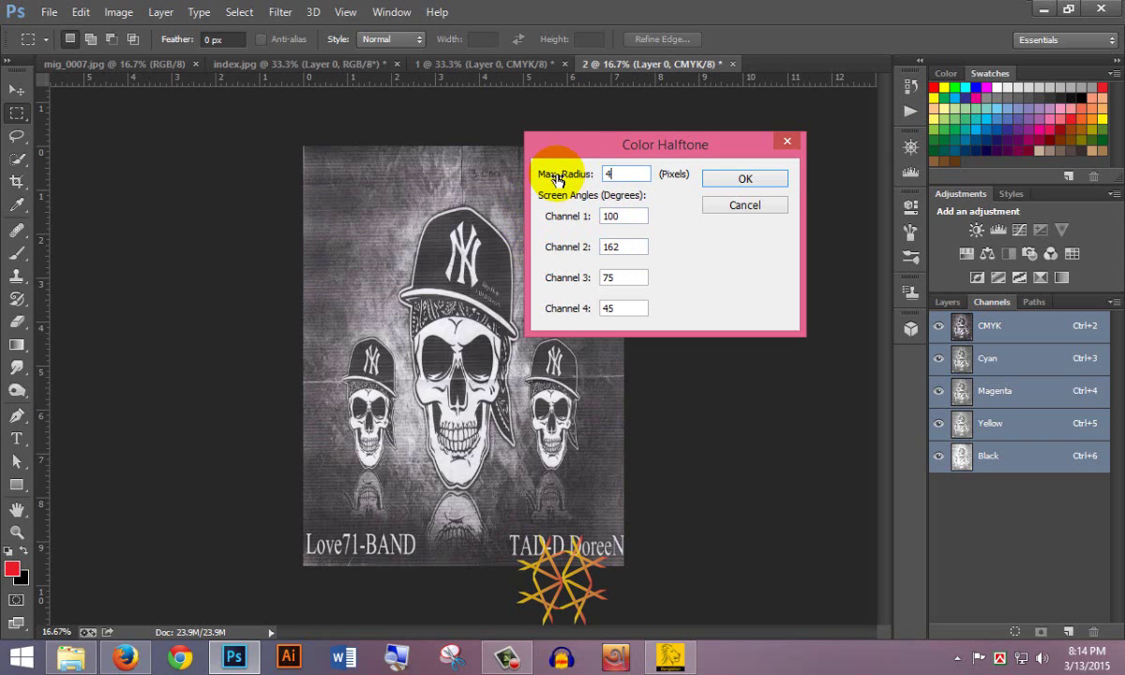
{"action": "left_click", "coordinate": [746, 179]}
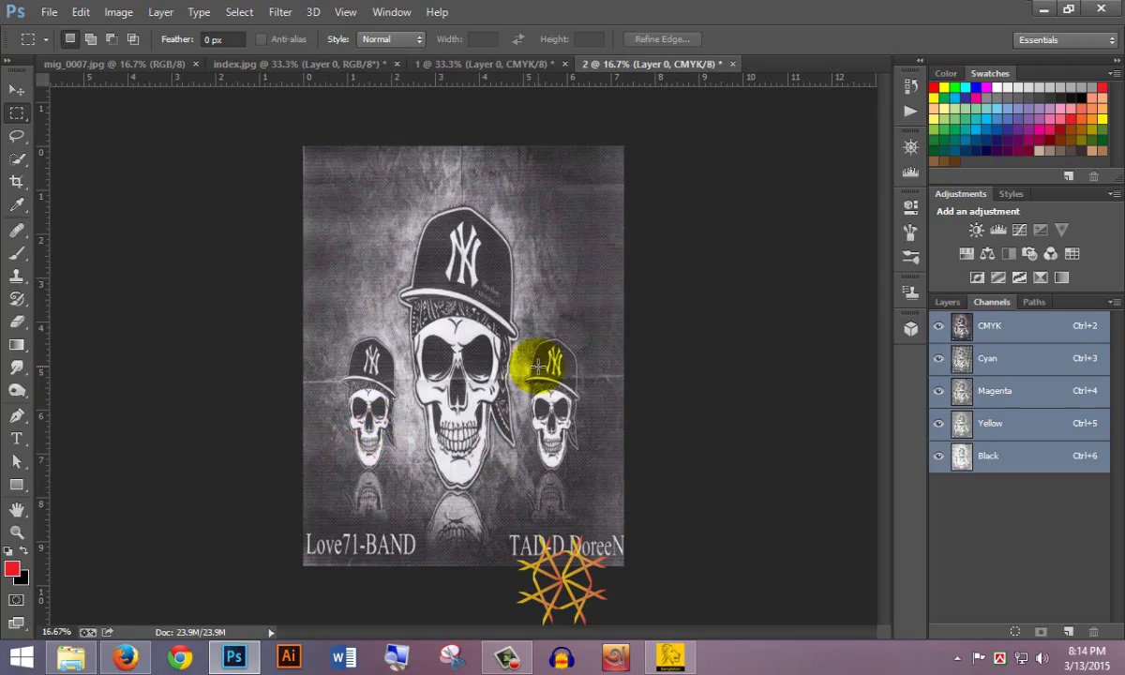
Examine the halftone dots on the central cap and the background above it at close range, and return to the whole image.
{"action": "scroll", "coordinate": [460, 251], "scroll_direction": "up", "scroll_amount": 3}
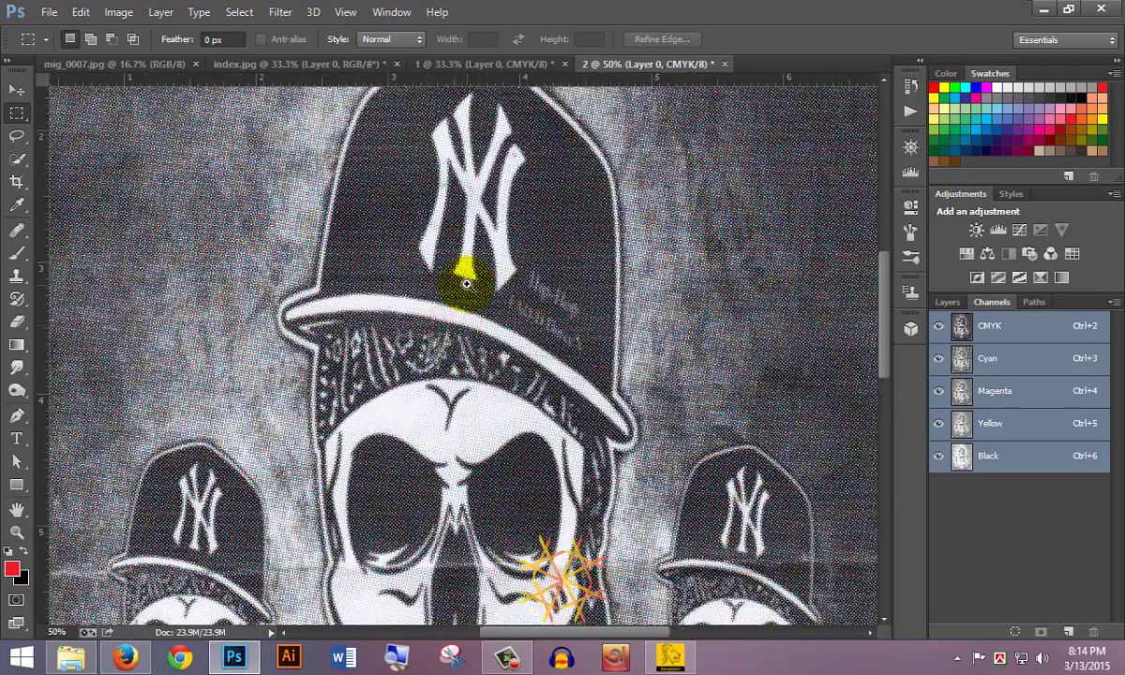
{"action": "scroll", "coordinate": [466, 284], "scroll_direction": "up", "scroll_amount": 6}
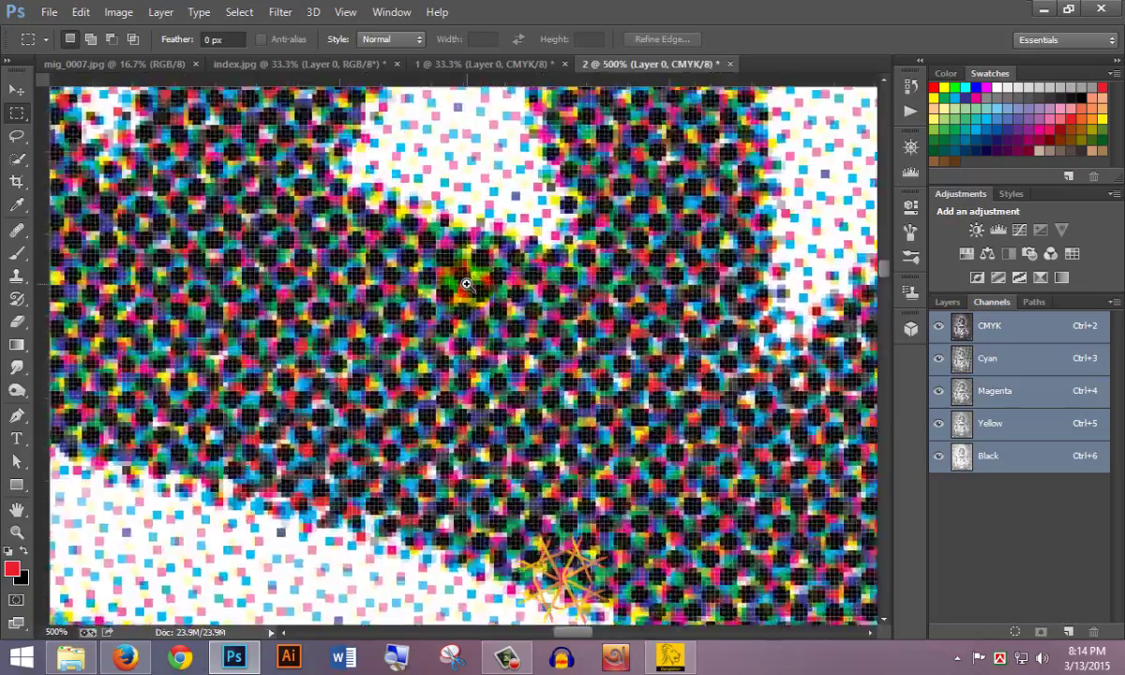
{"action": "scroll", "coordinate": [533, 334], "scroll_direction": "up", "scroll_amount": 5}
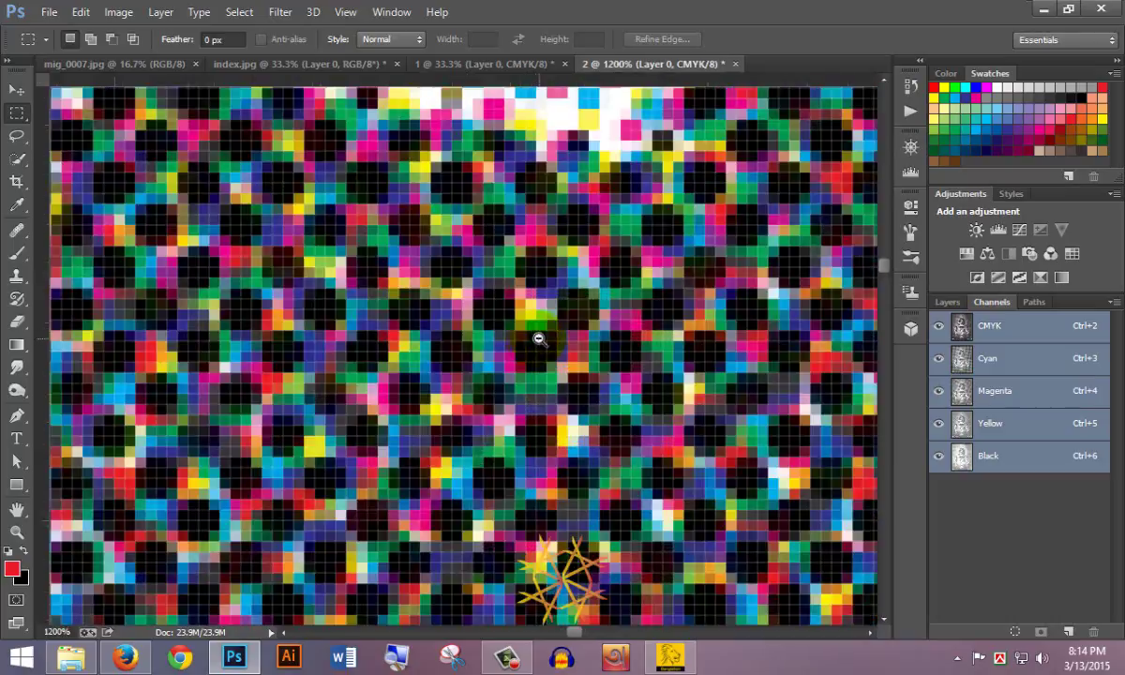
{"action": "scroll", "coordinate": [539, 337], "scroll_direction": "down", "scroll_amount": 8}
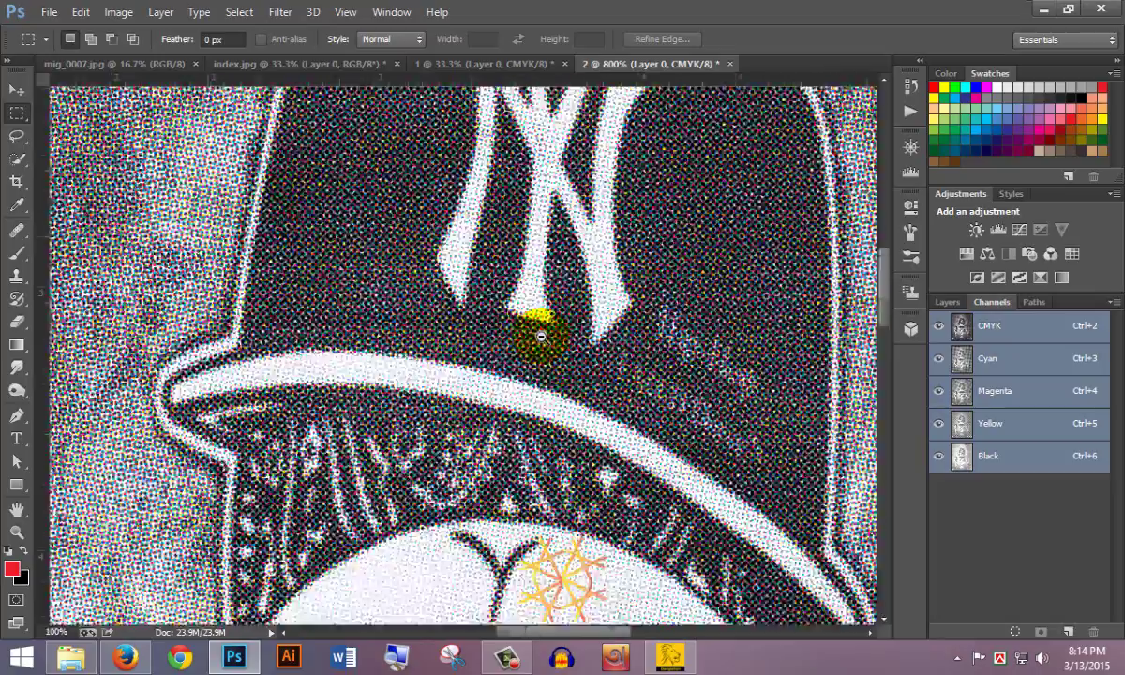
{"action": "scroll", "coordinate": [541, 335], "scroll_direction": "down", "scroll_amount": 4}
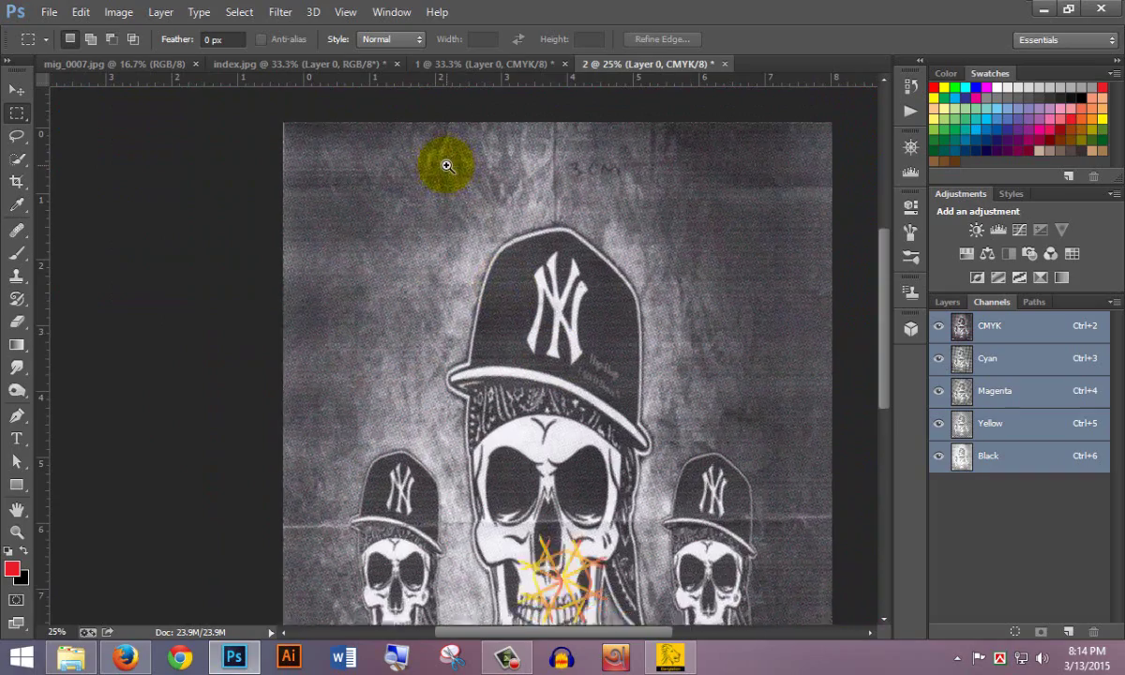
{"action": "scroll", "coordinate": [447, 166], "scroll_direction": "up", "scroll_amount": 3}
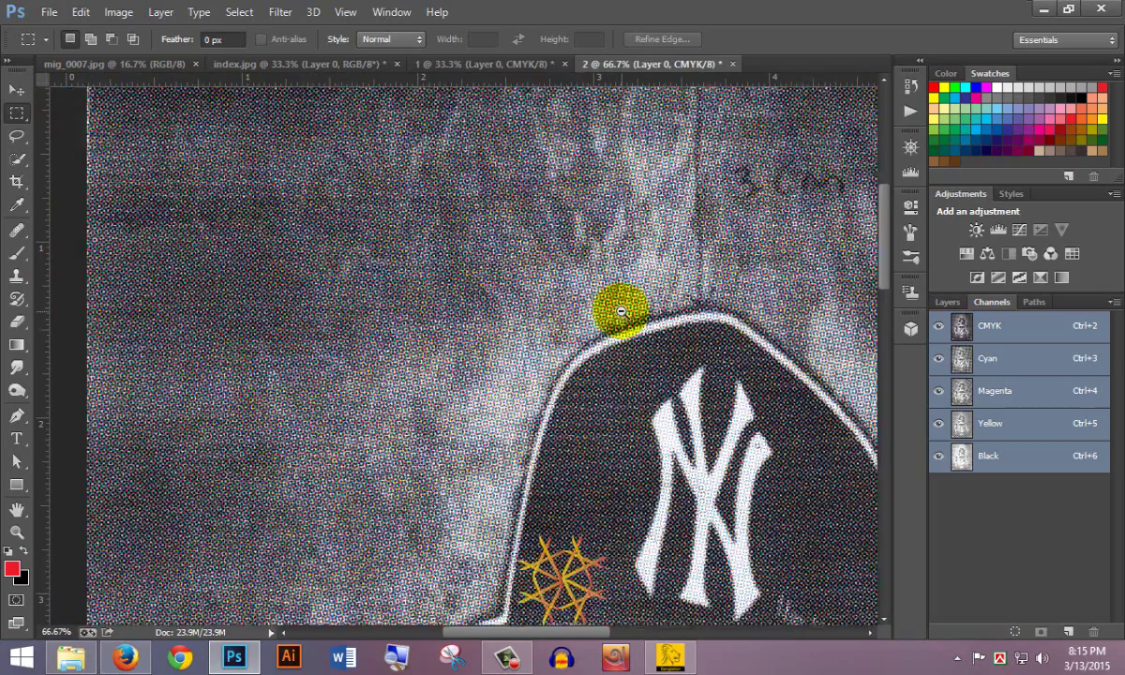
{"action": "scroll", "coordinate": [614, 307], "scroll_direction": "down", "scroll_amount": 3}
{"action": "scroll", "coordinate": [656, 373], "scroll_direction": "down", "scroll_amount": 1}
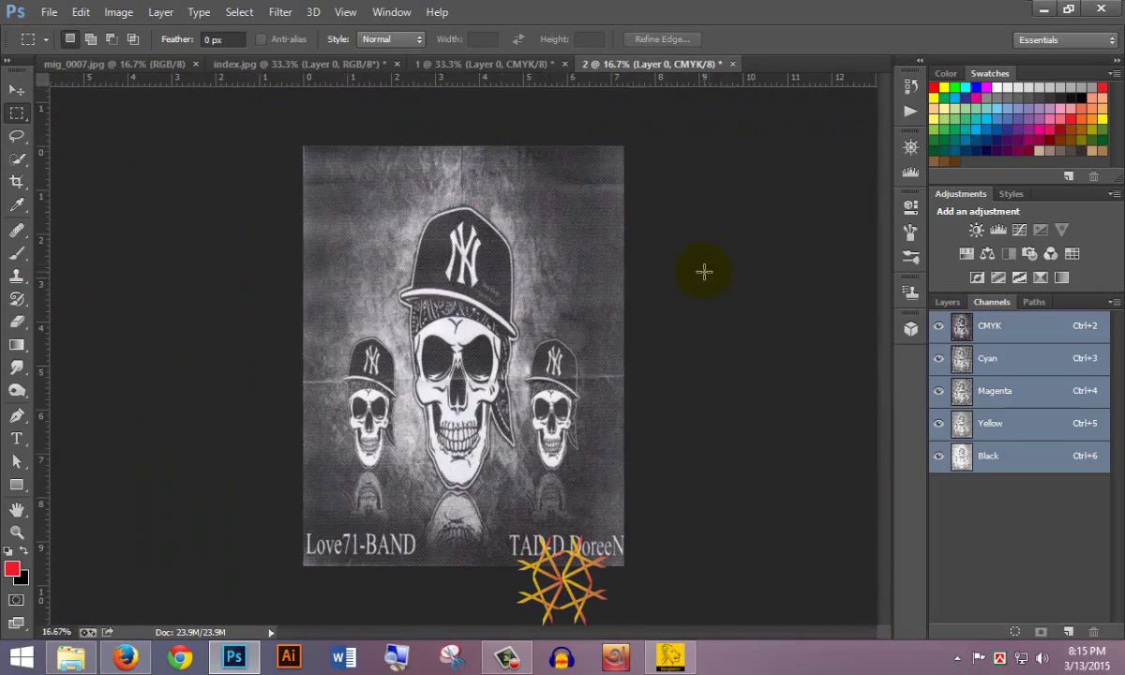